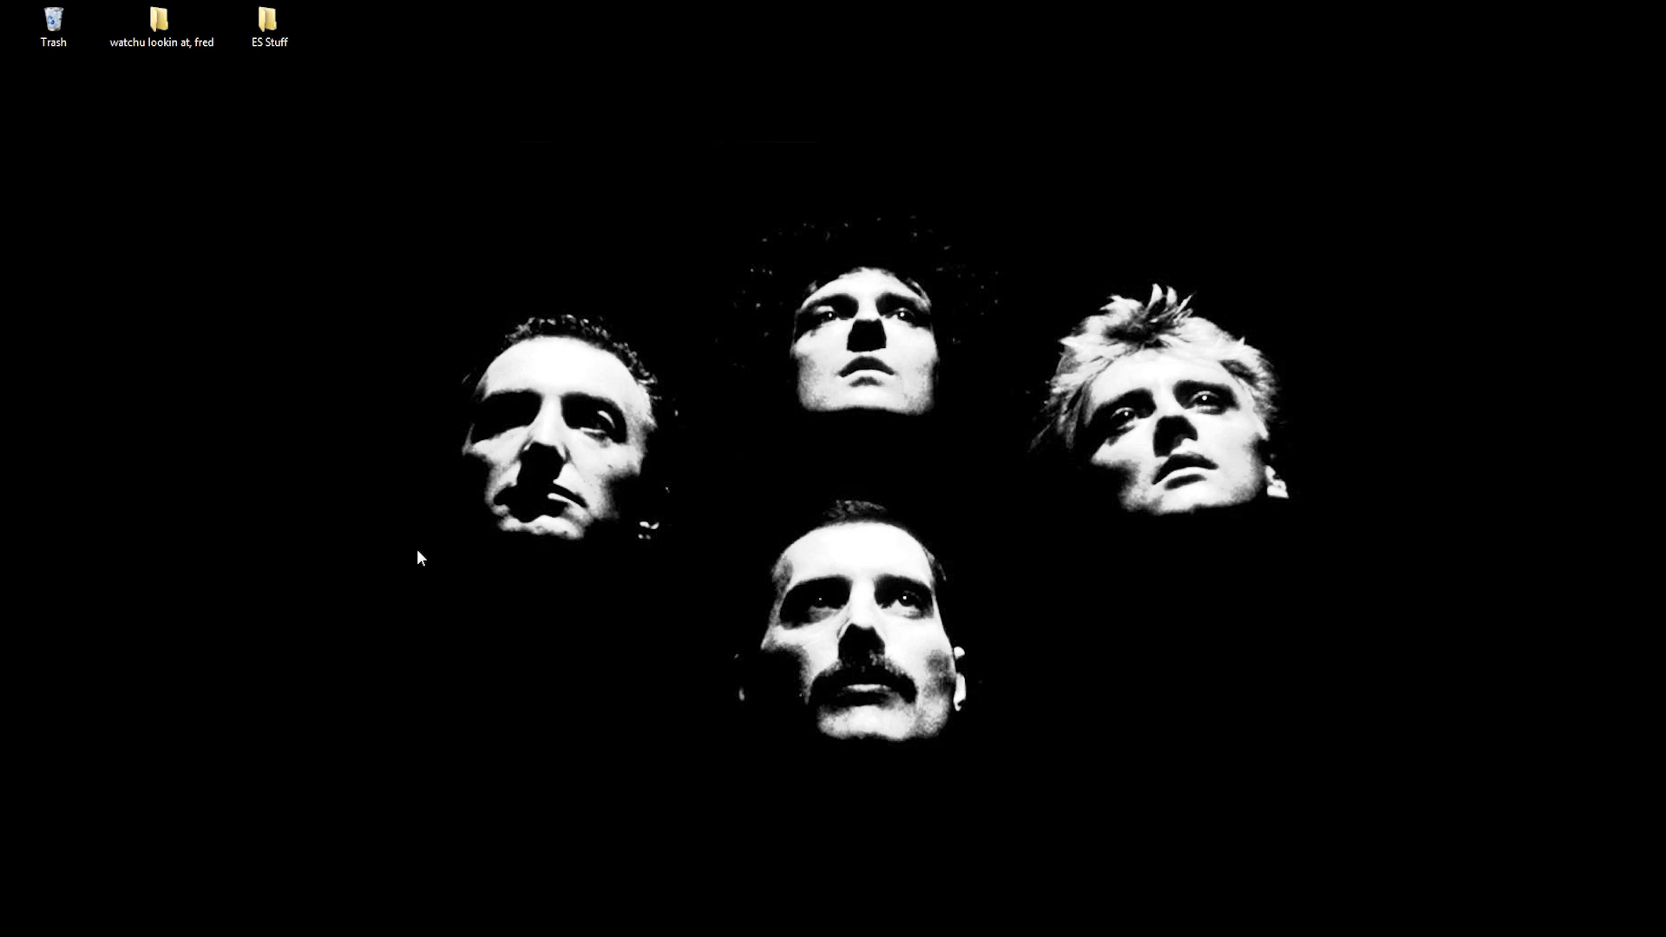
Restore the Chrome window showing the DaVinci Resolve 15 Color Correction page.
{"action": "left_click", "coordinate": [245, 935]}
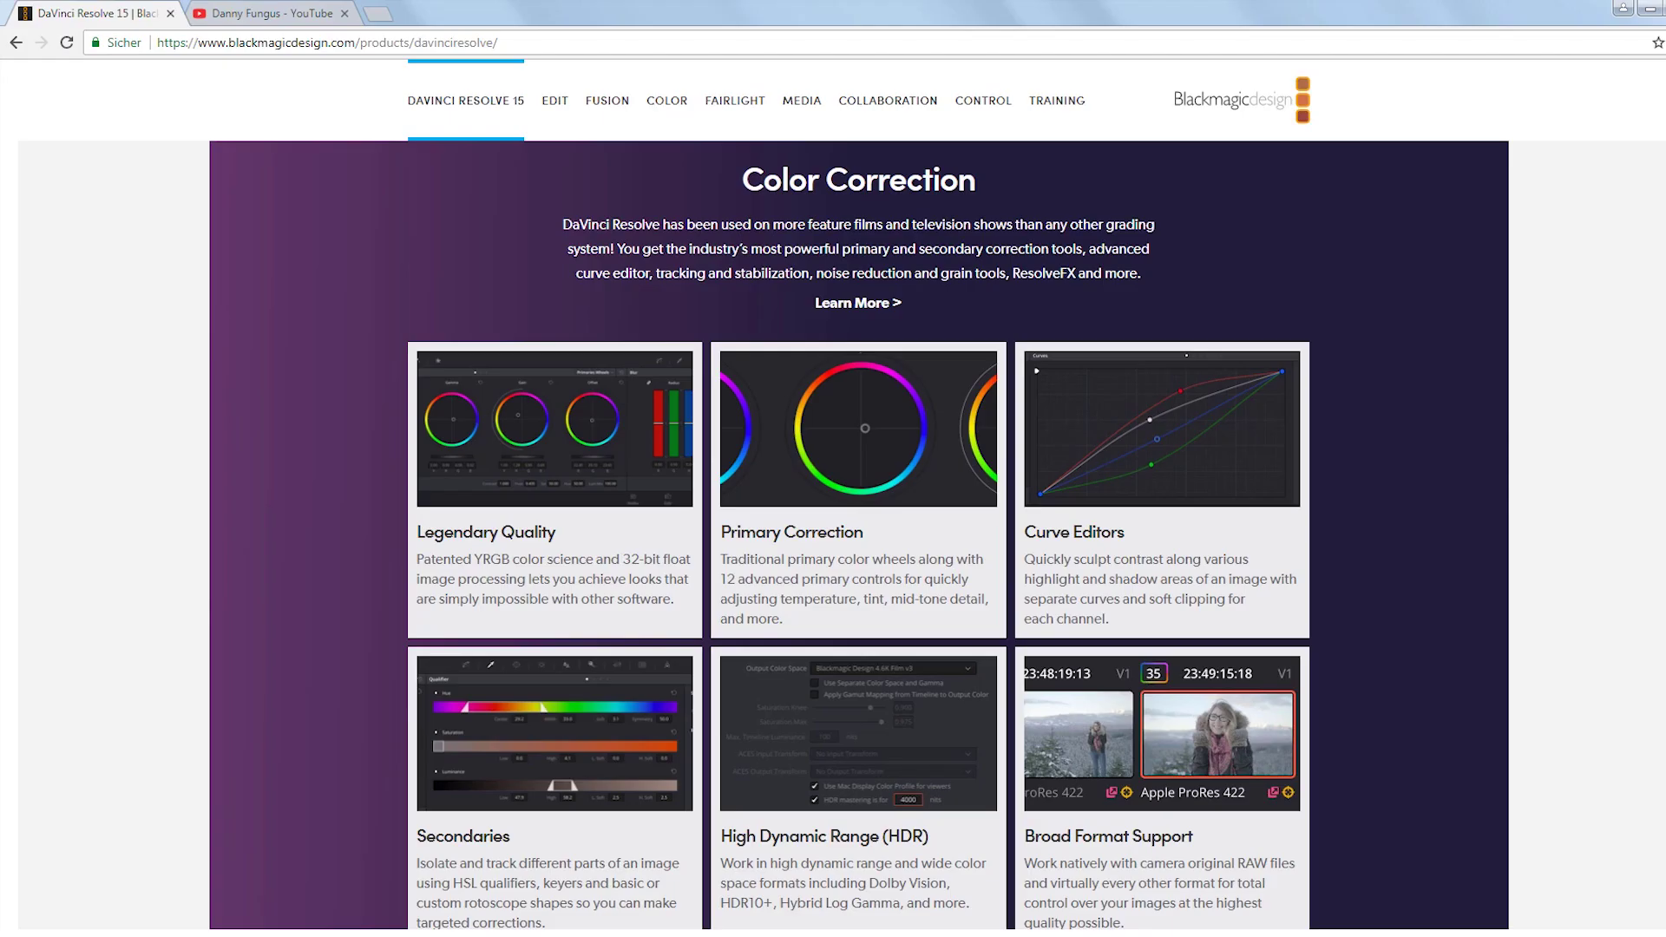
Scroll through the DaVinci Resolve Color Correction section, then switch to the YouTube tab.
{"action": "scroll", "coordinate": [304, 589], "scroll_direction": "down", "scroll_amount": 2}
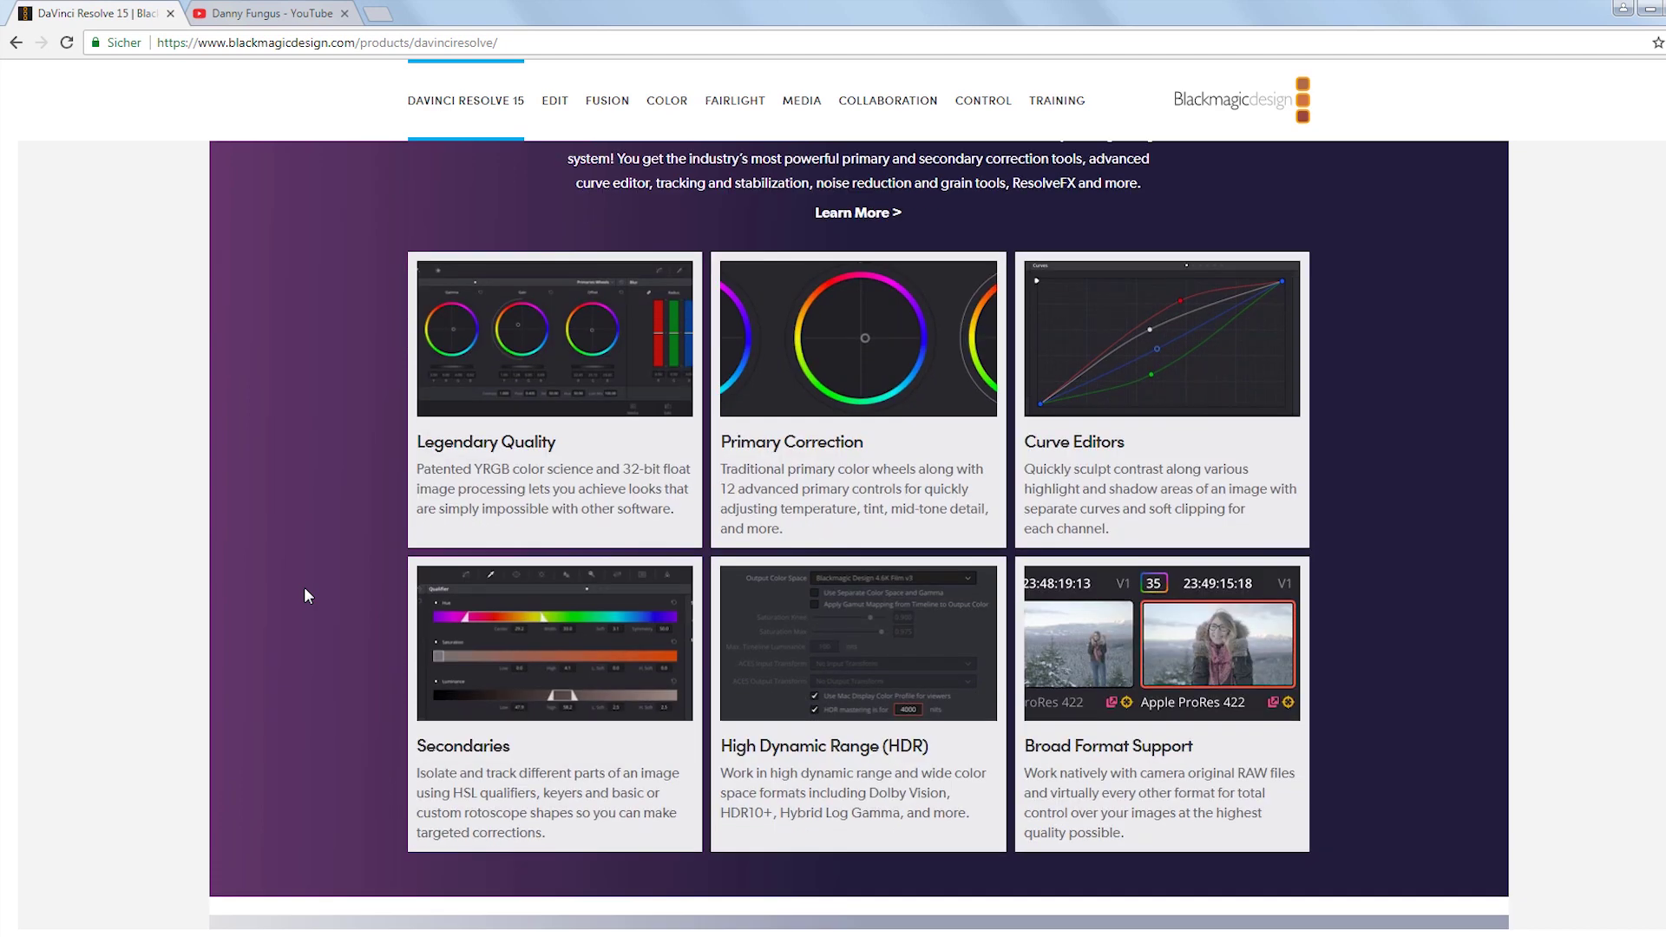
{"action": "scroll", "coordinate": [304, 590], "scroll_direction": "down", "scroll_amount": 3}
{"action": "scroll", "coordinate": [304, 589], "scroll_direction": "up", "scroll_amount": 5}
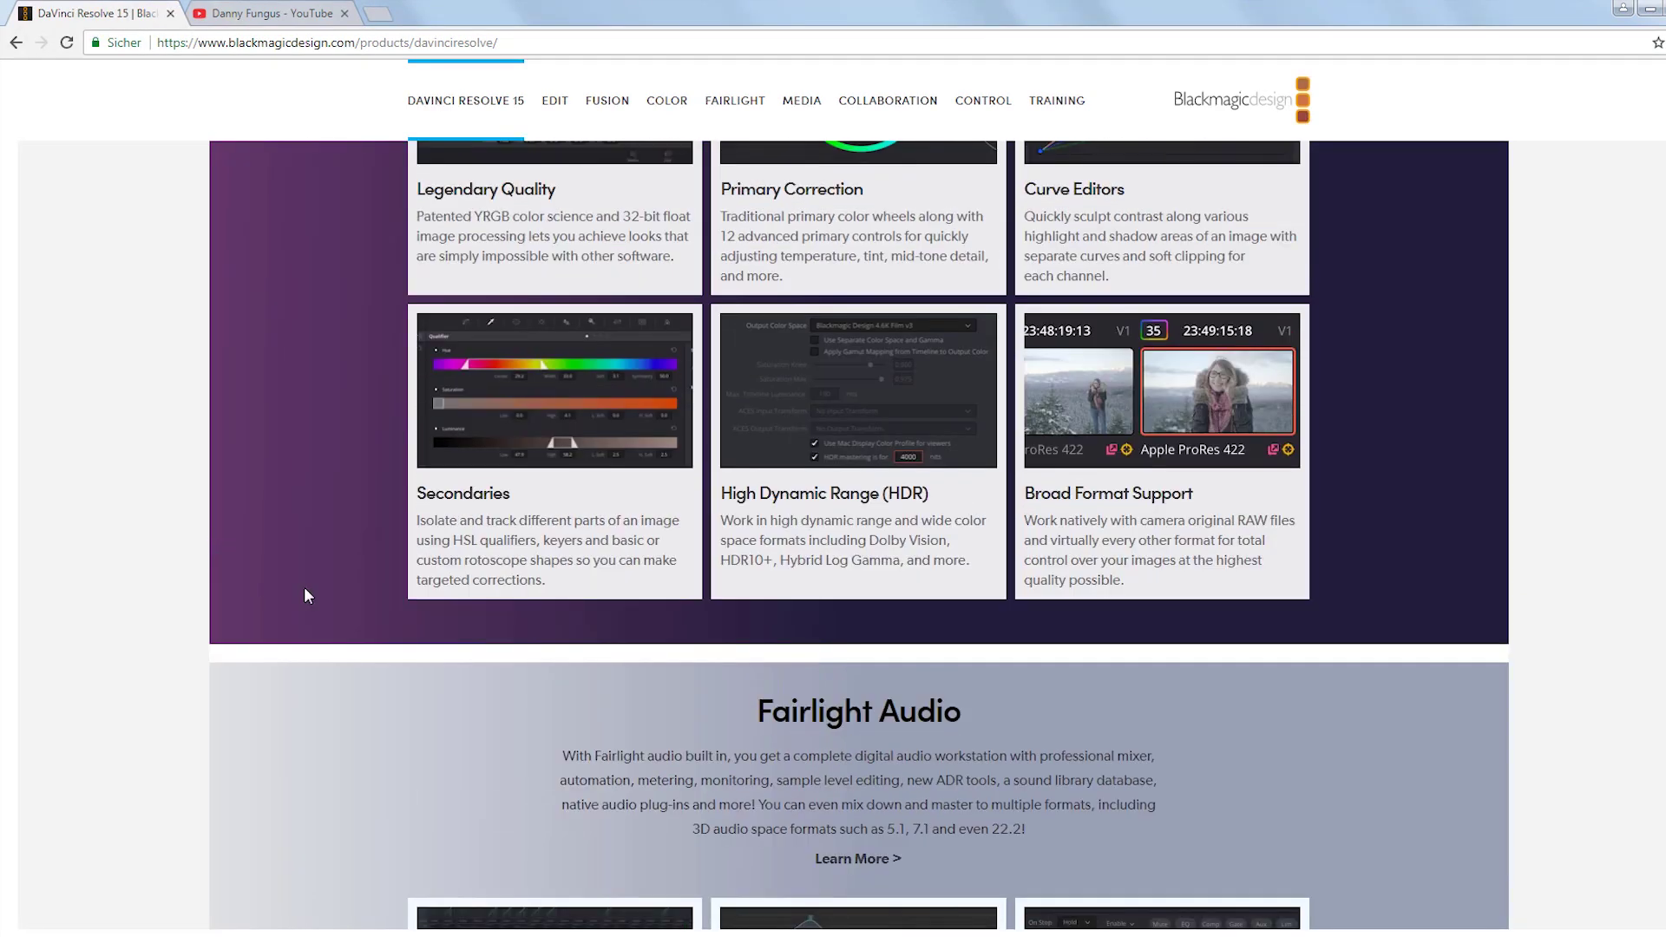
{"action": "scroll", "coordinate": [305, 595], "scroll_direction": "up", "scroll_amount": 1}
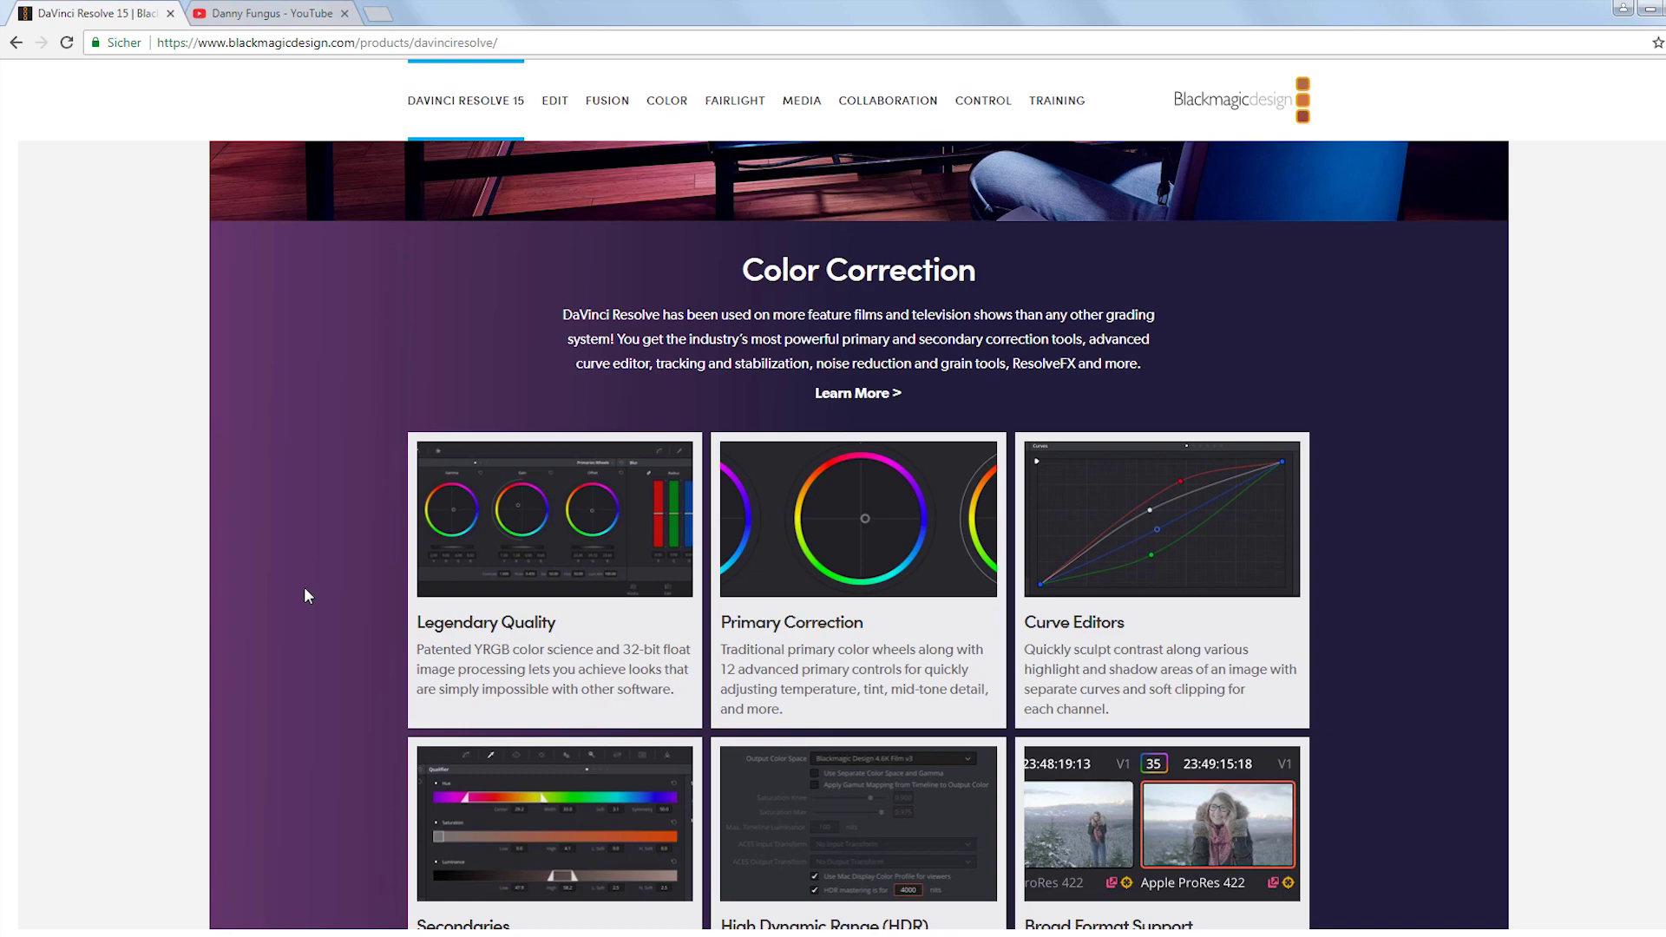
{"action": "left_click", "coordinate": [321, 16]}
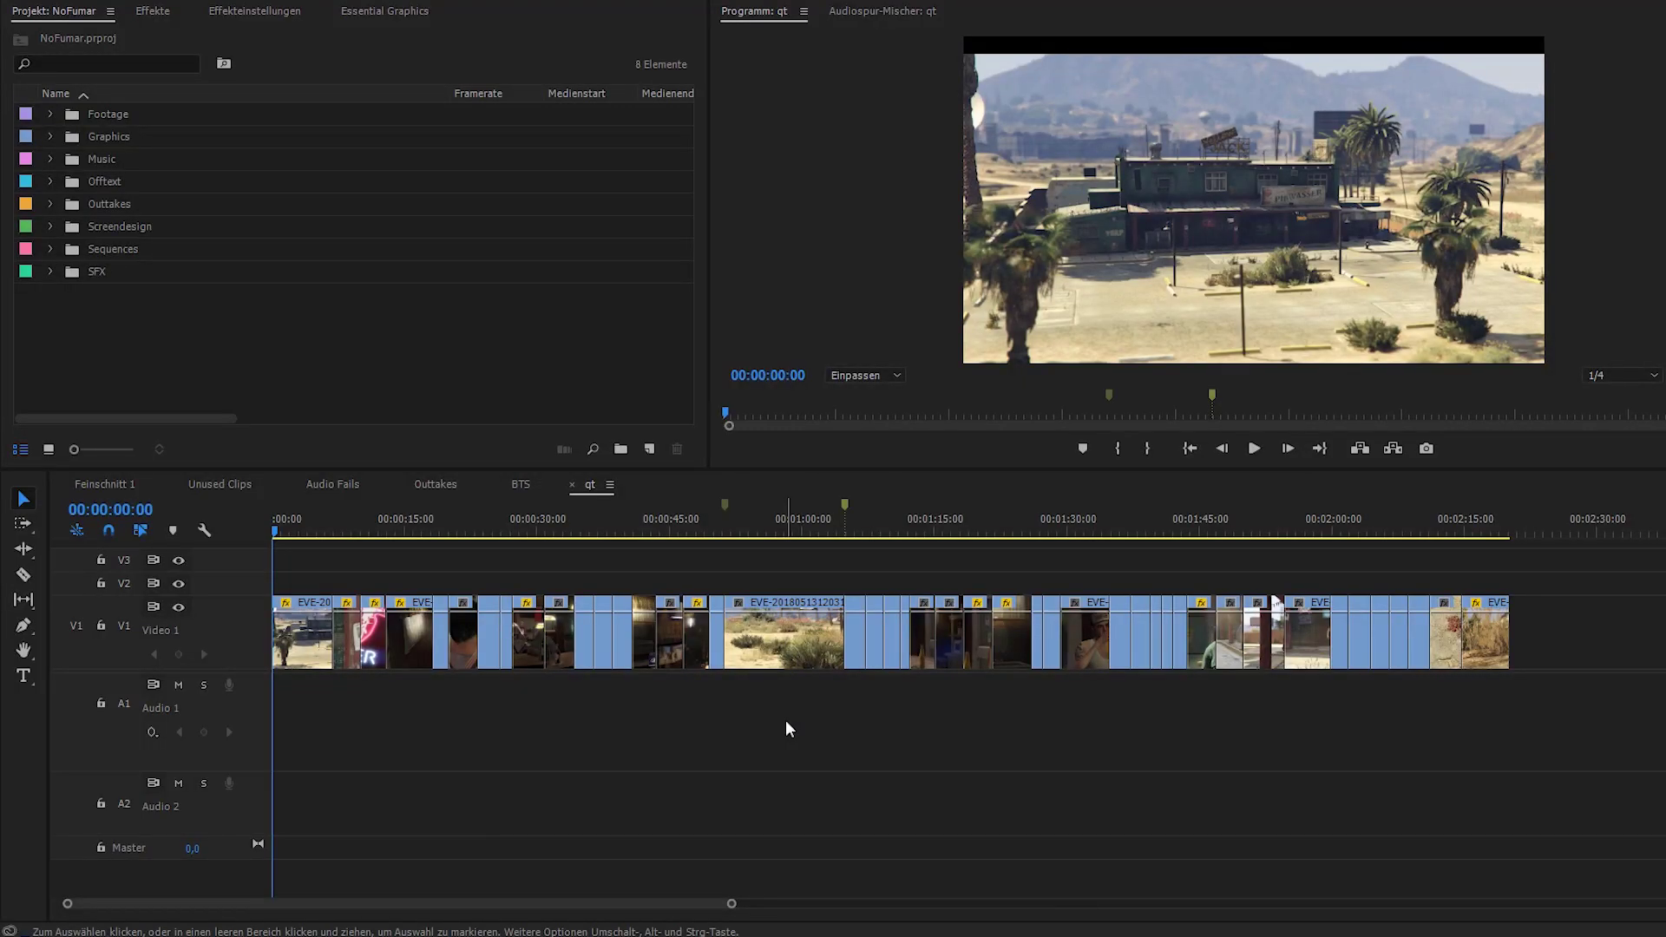
Zoom the timeline in on the opening seconds, then back out to show more clips.
{"action": "left_click_drag", "start_coordinate": [731, 908], "coordinate": [330, 908]}
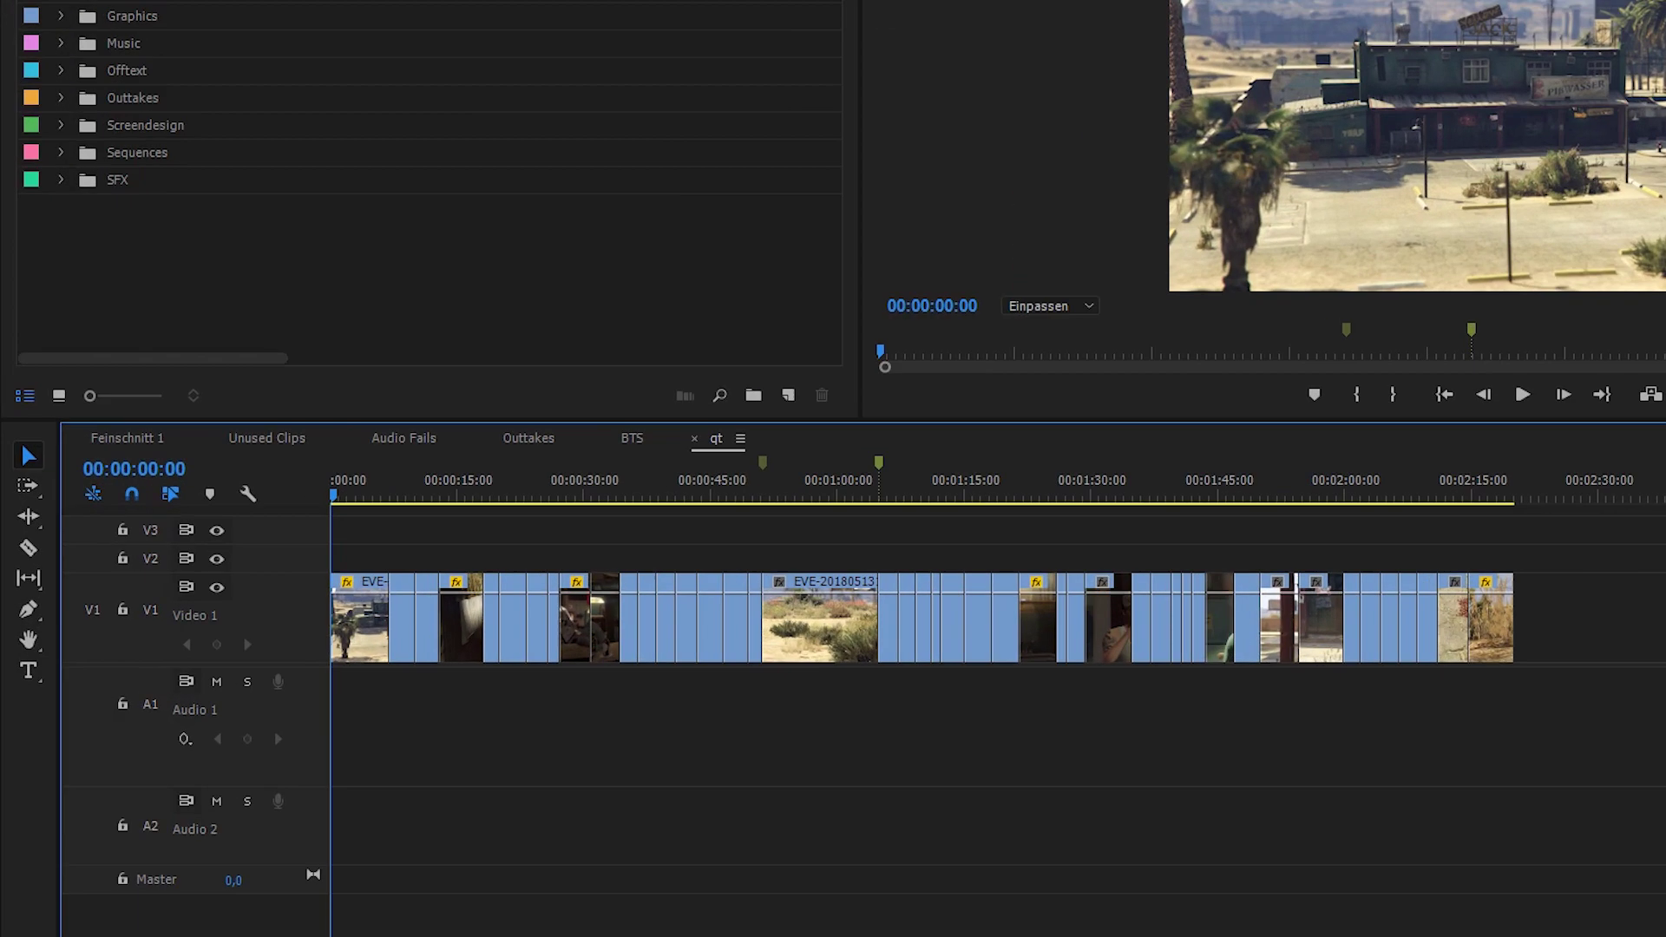
{"action": "key", "text": "="}
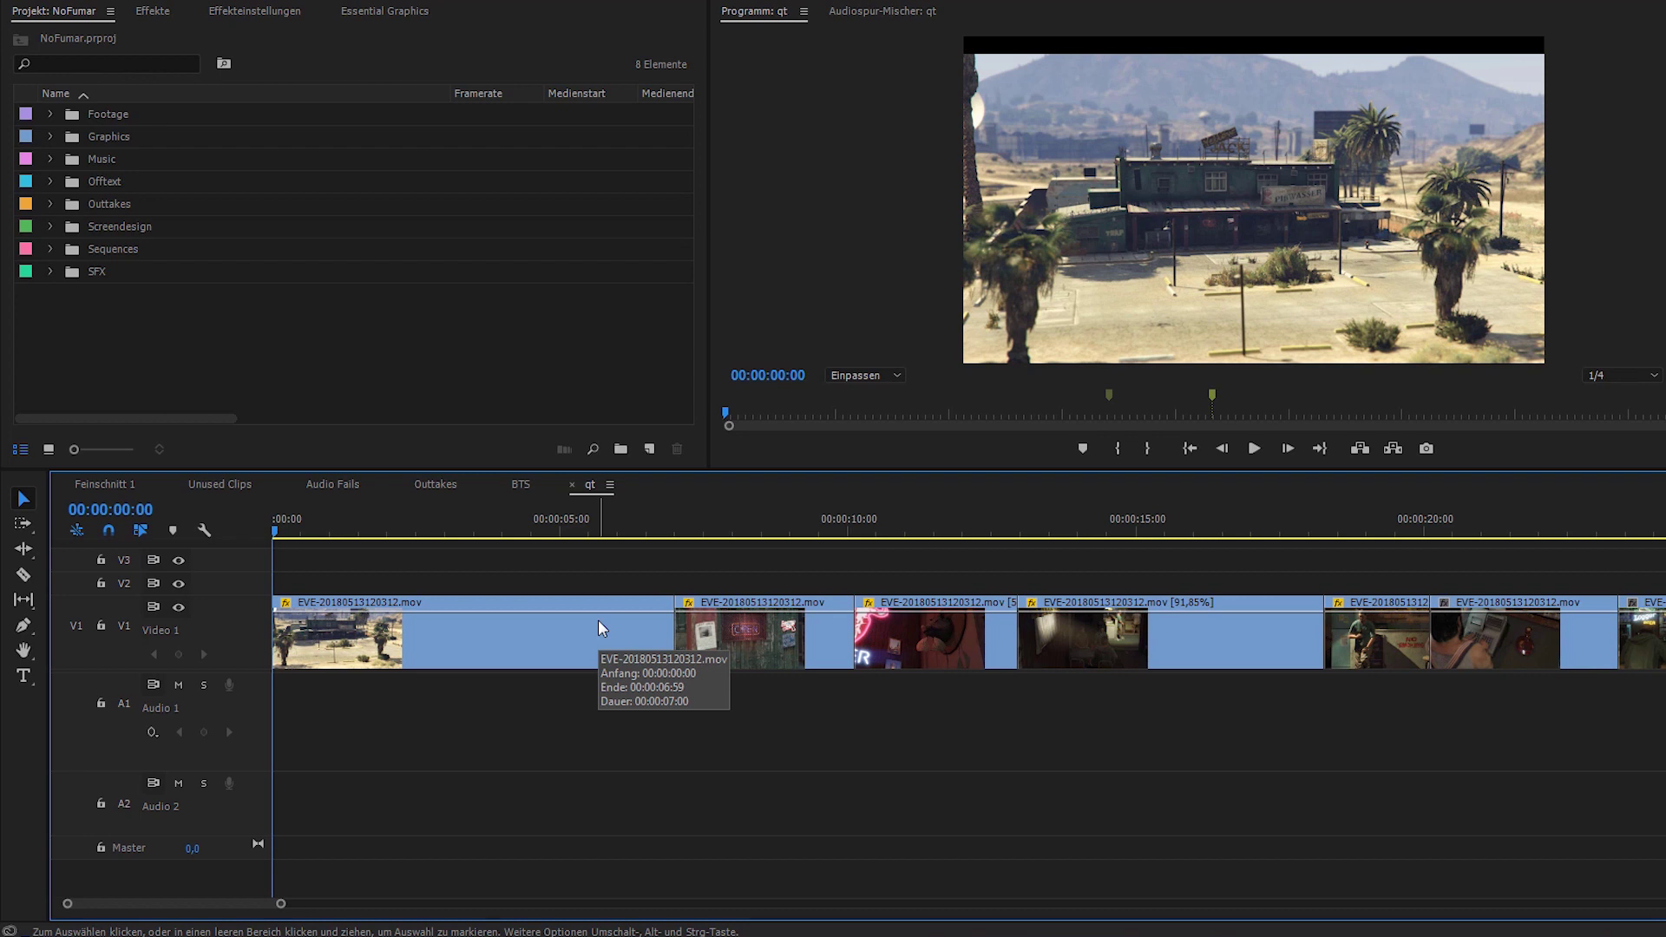
{"action": "left_click_drag", "start_coordinate": [280, 903], "coordinate": [466, 906]}
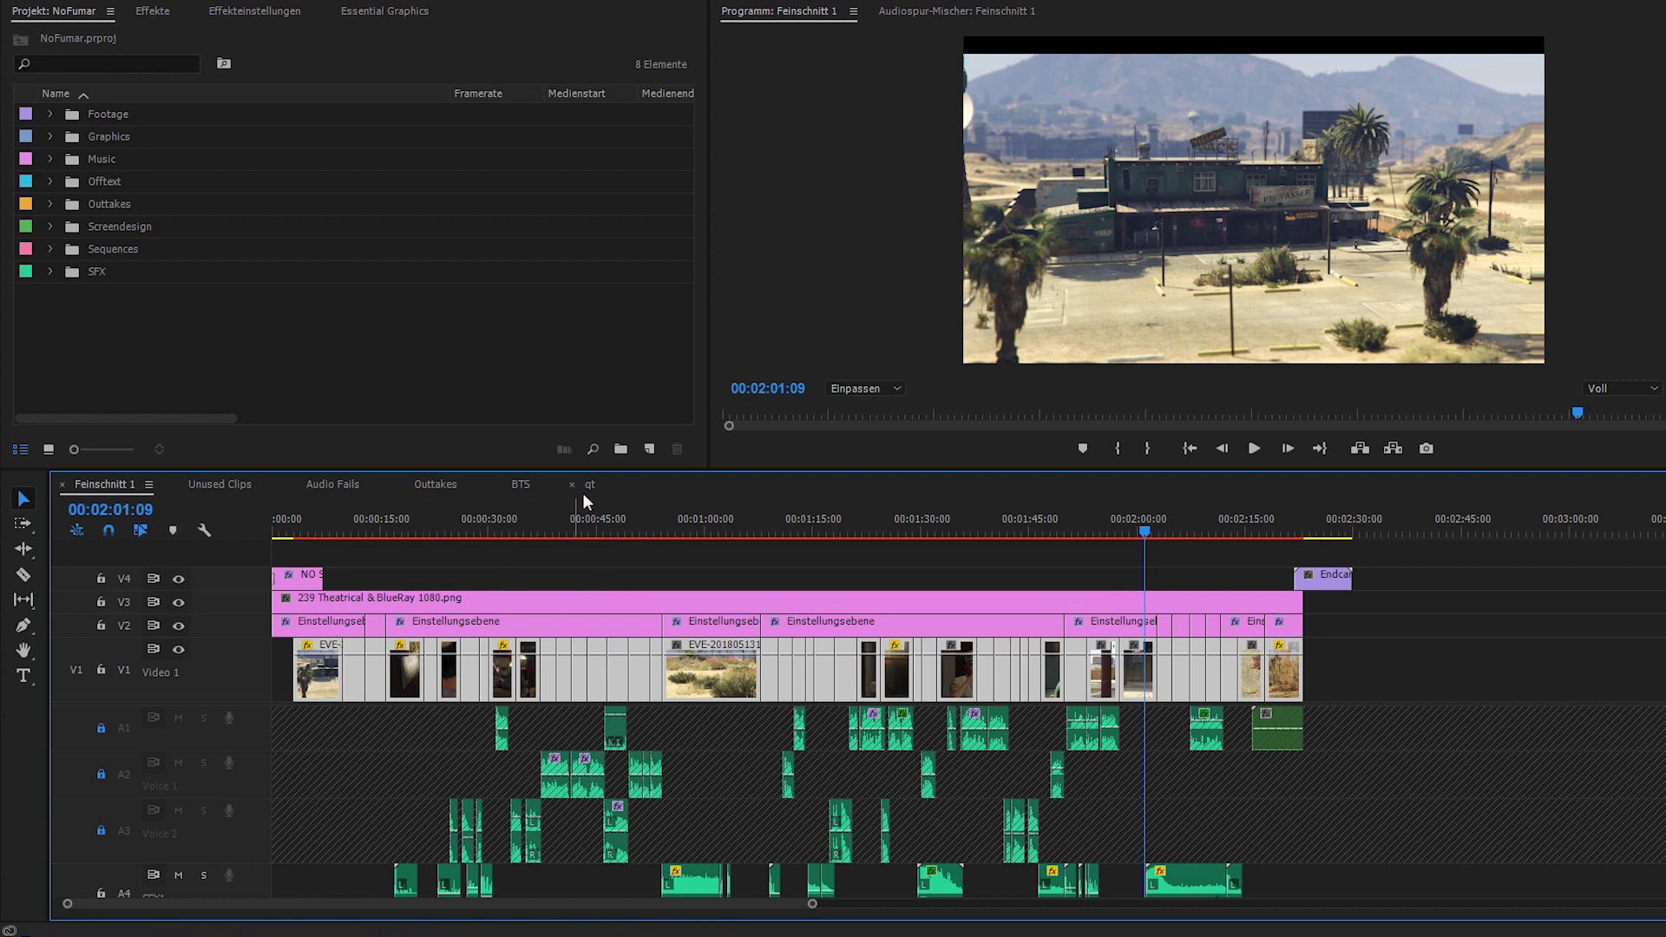
Return to the qt sequence, widen the timeline view and bring up the New Item list.
{"action": "left_click", "coordinate": [590, 486]}
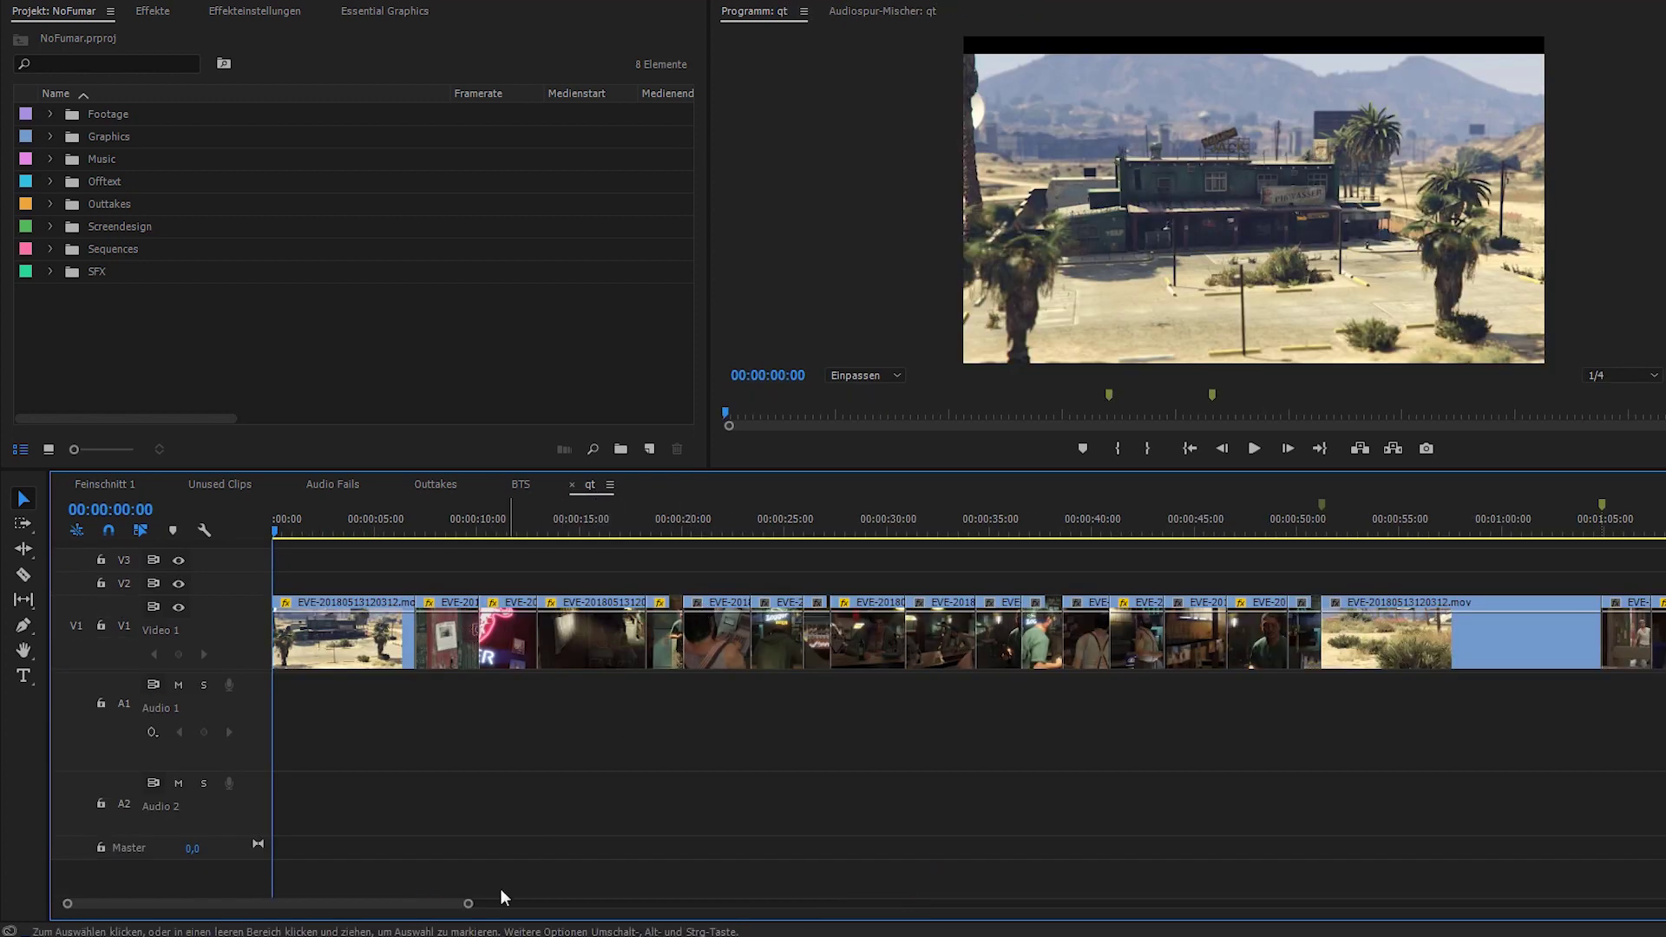
{"action": "left_click_drag", "start_coordinate": [468, 906], "coordinate": [744, 903]}
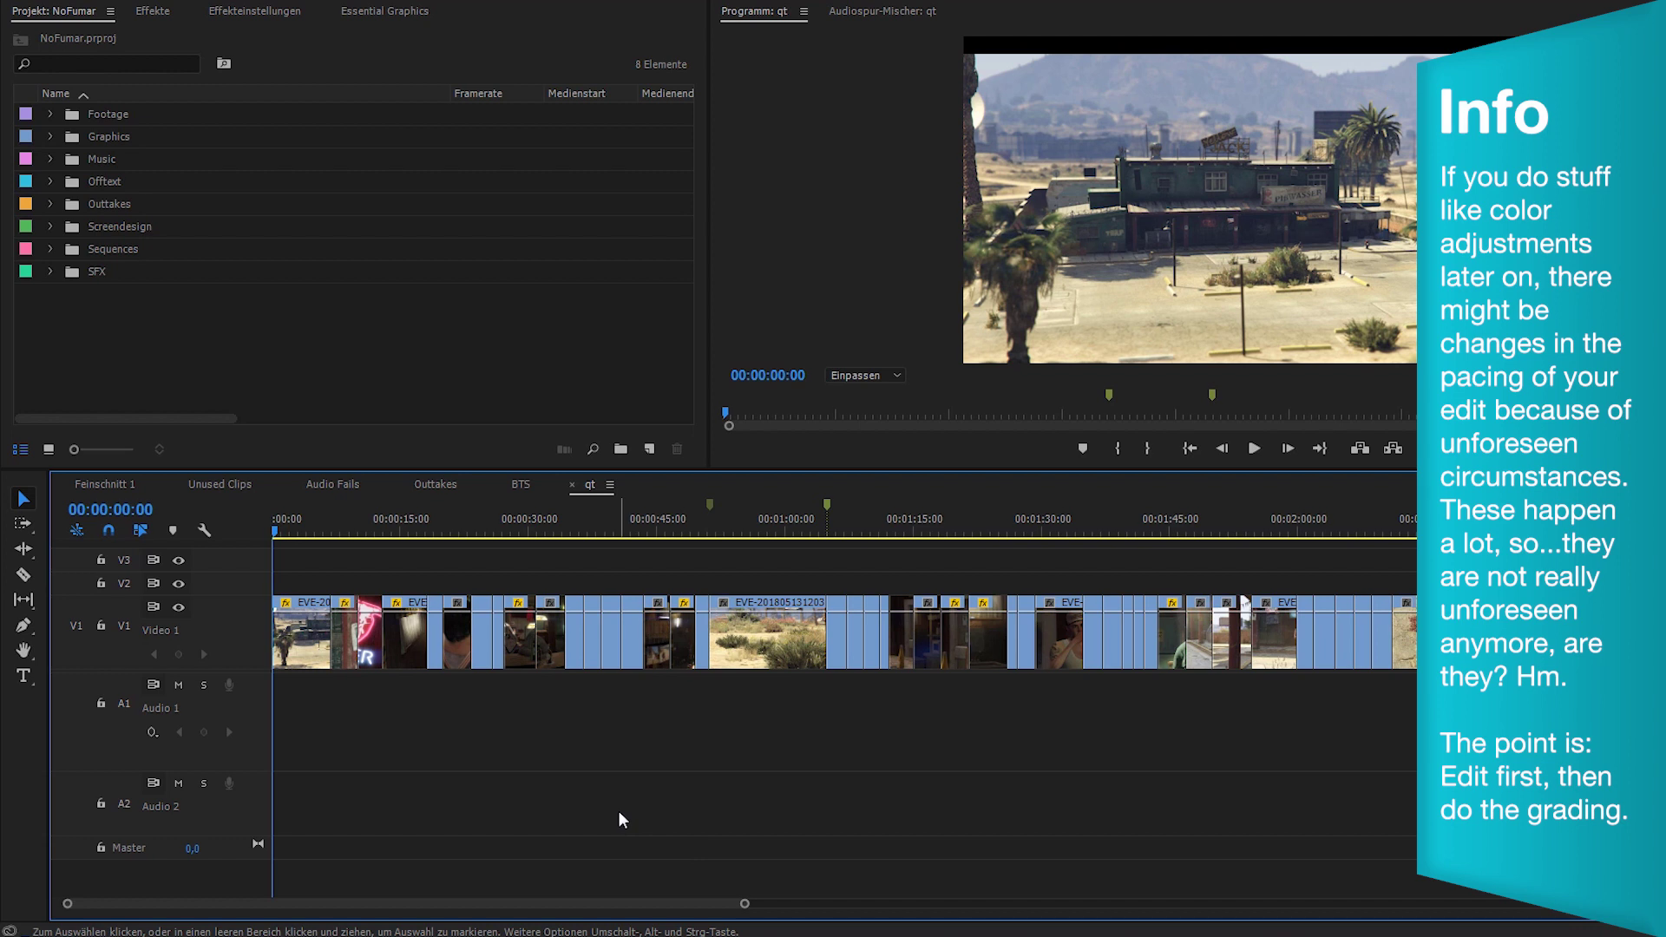
{"action": "left_click", "coordinate": [650, 450]}
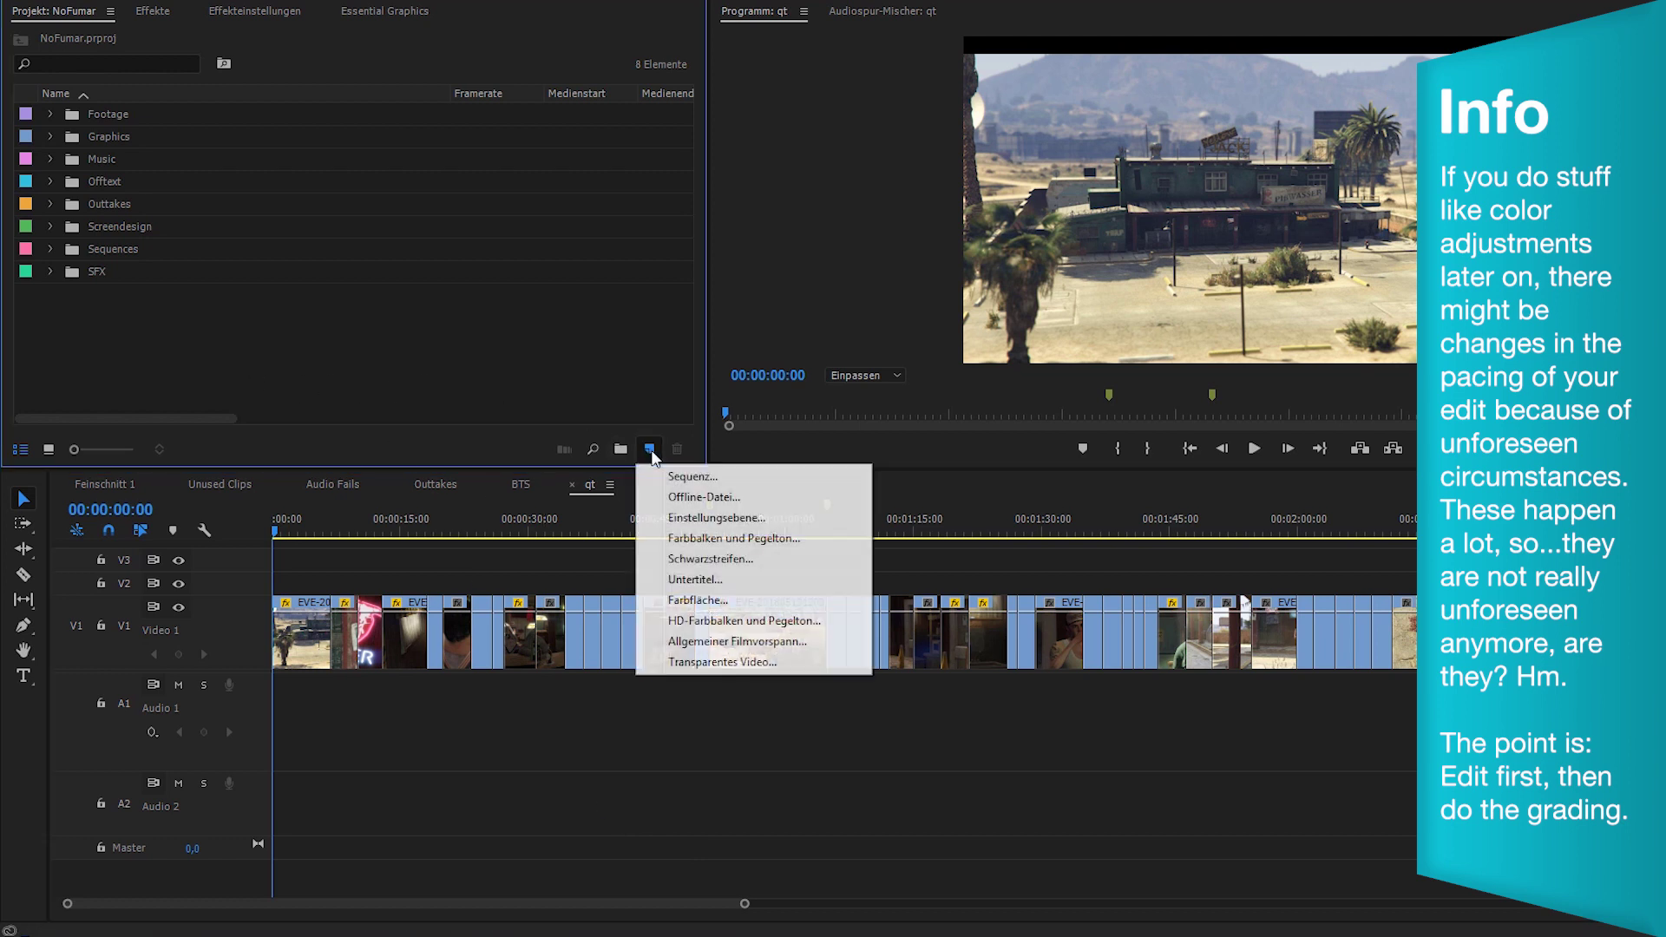
Create a 1920×1080 Einstellungsebene and place it on V2 at the sequence start.
{"action": "left_click", "coordinate": [695, 517]}
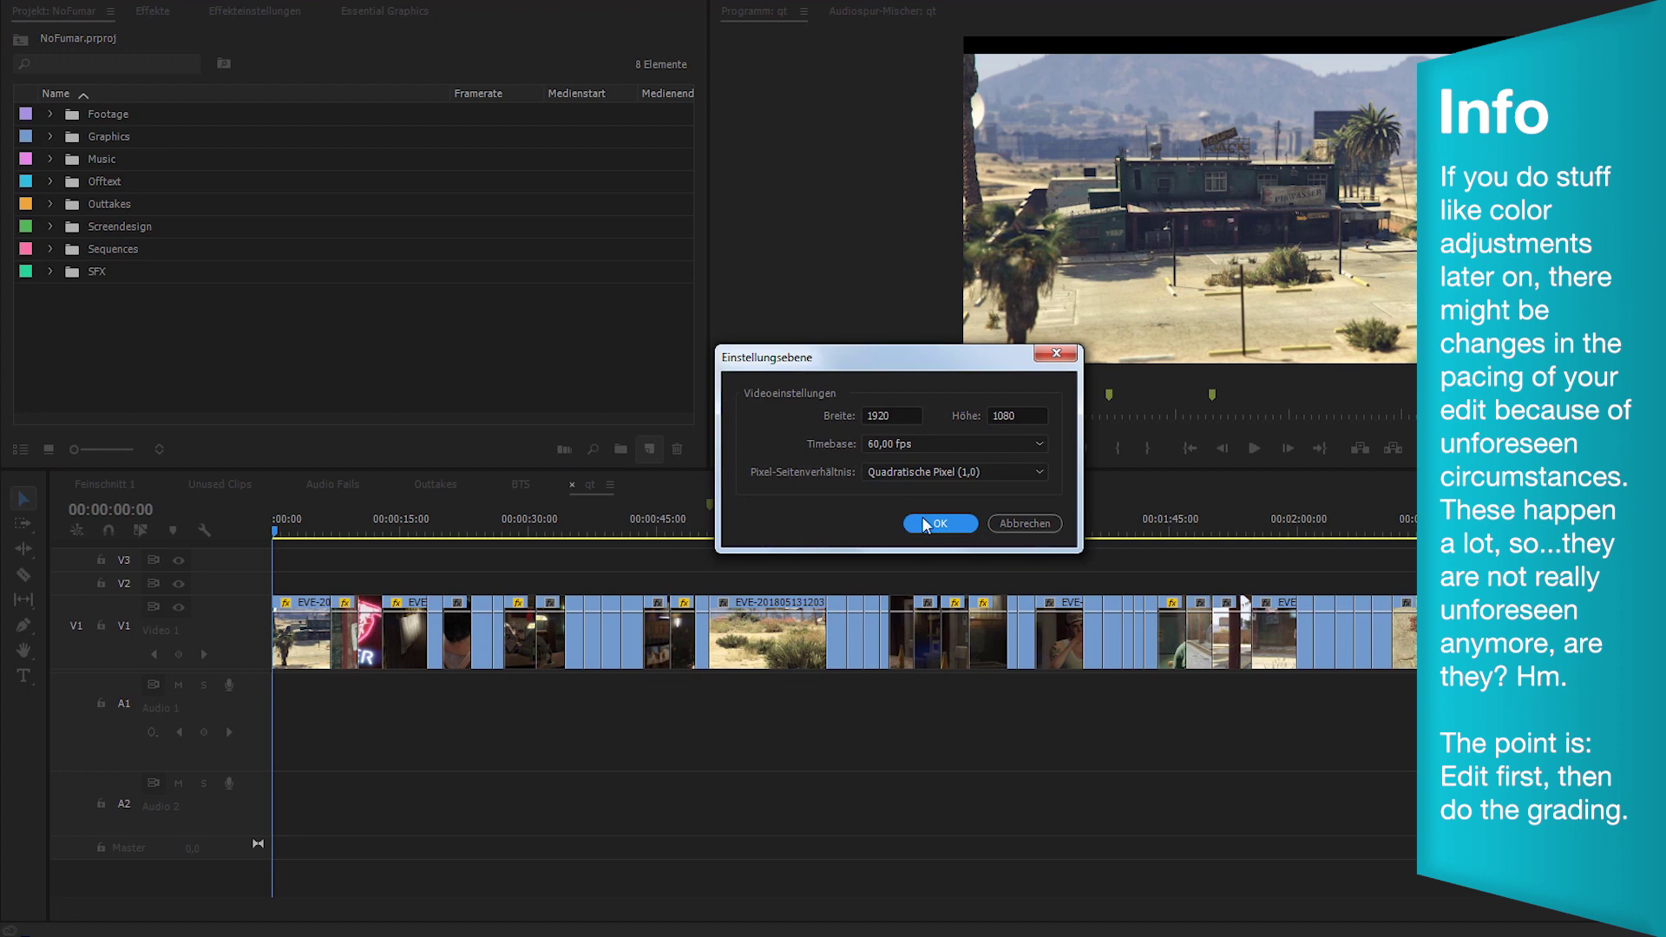
{"action": "left_click", "coordinate": [924, 521]}
{"action": "left_click_drag", "start_coordinate": [317, 487], "coordinate": [812, 585]}
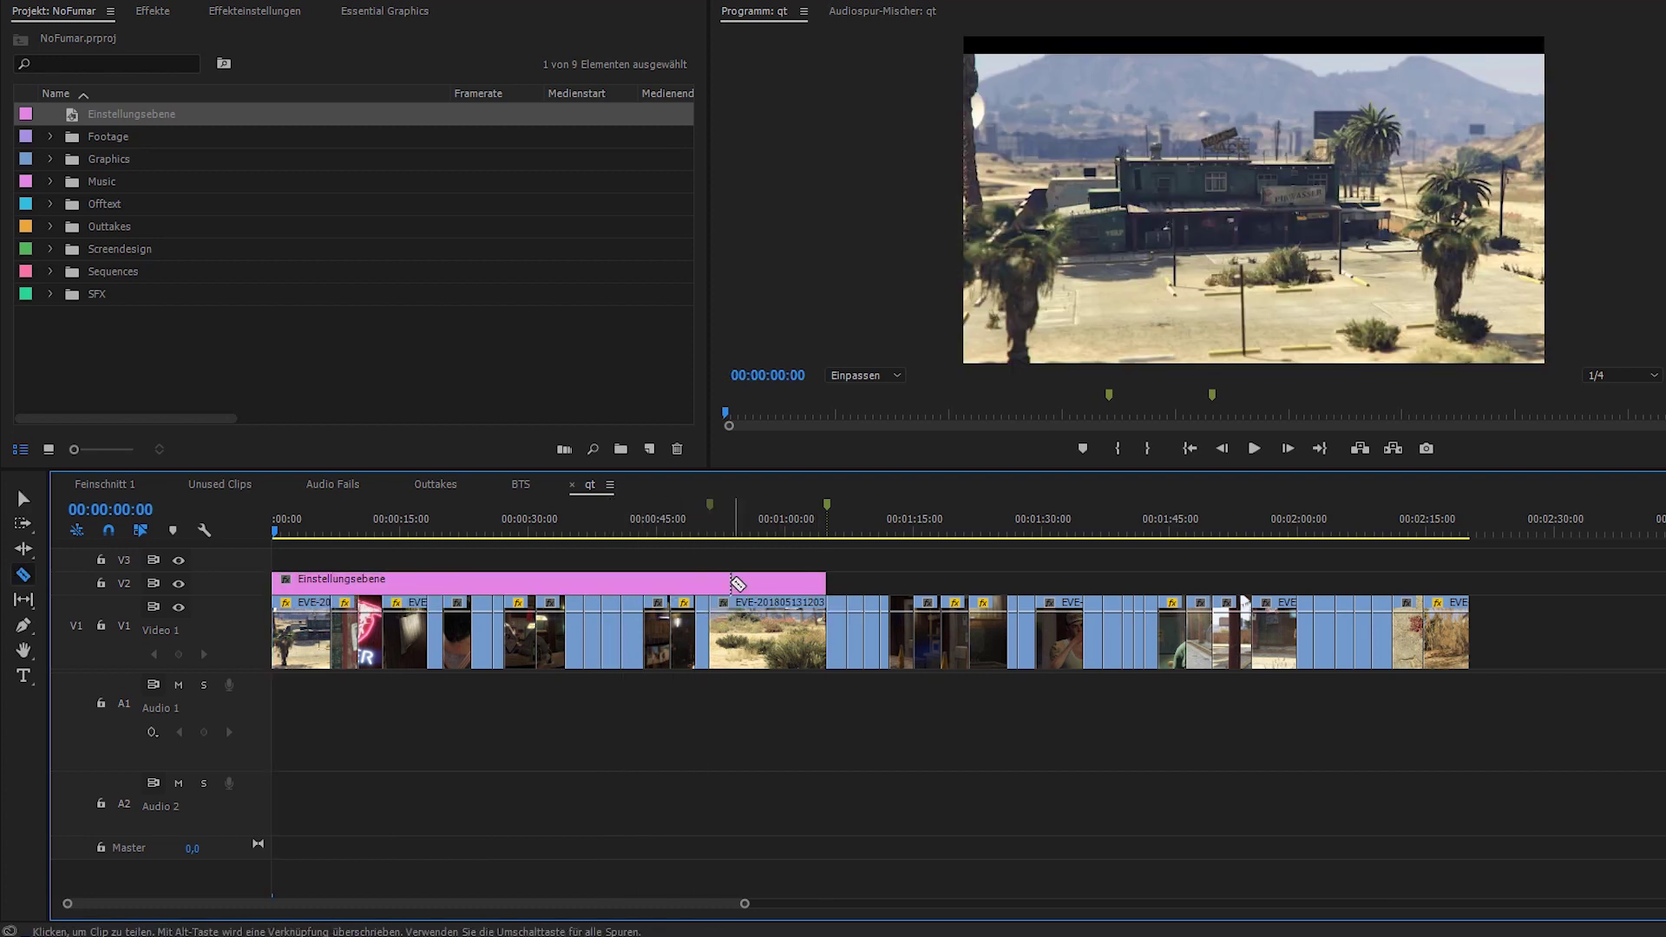
Lengthen the adjustment layer along V2 and cut it into three pieces.
{"action": "left_click", "coordinate": [710, 583], "text": "ctrl"}
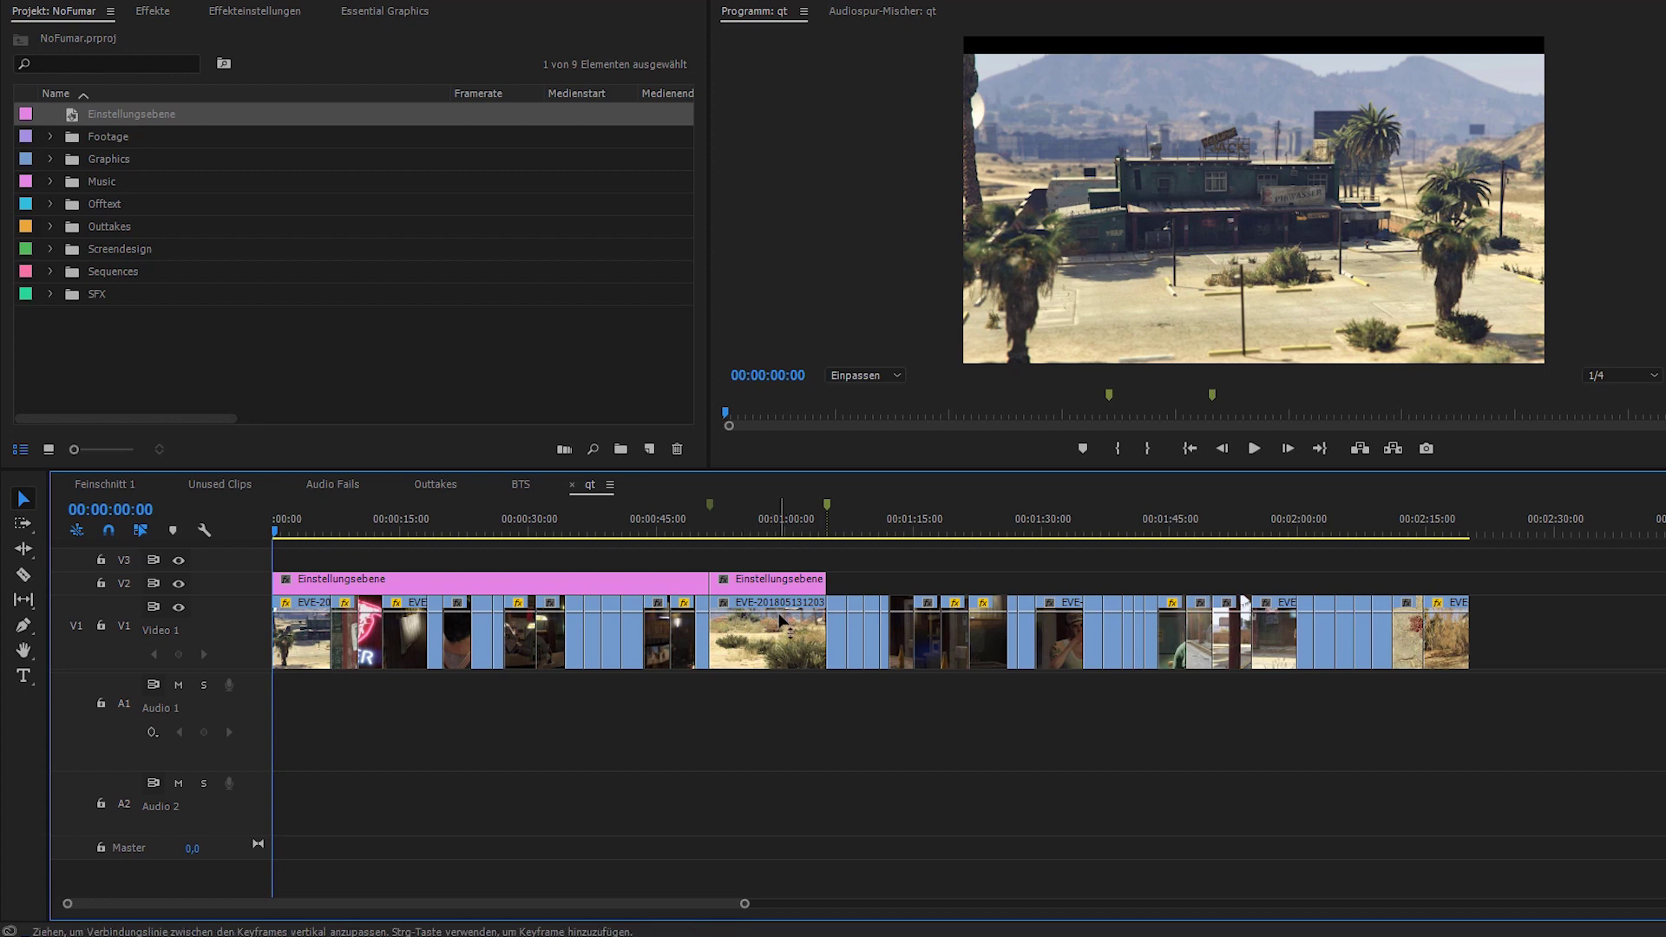
{"action": "left_click_drag", "start_coordinate": [825, 583], "coordinate": [1035, 583]}
{"action": "left_click", "coordinate": [827, 583], "text": "ctrl"}
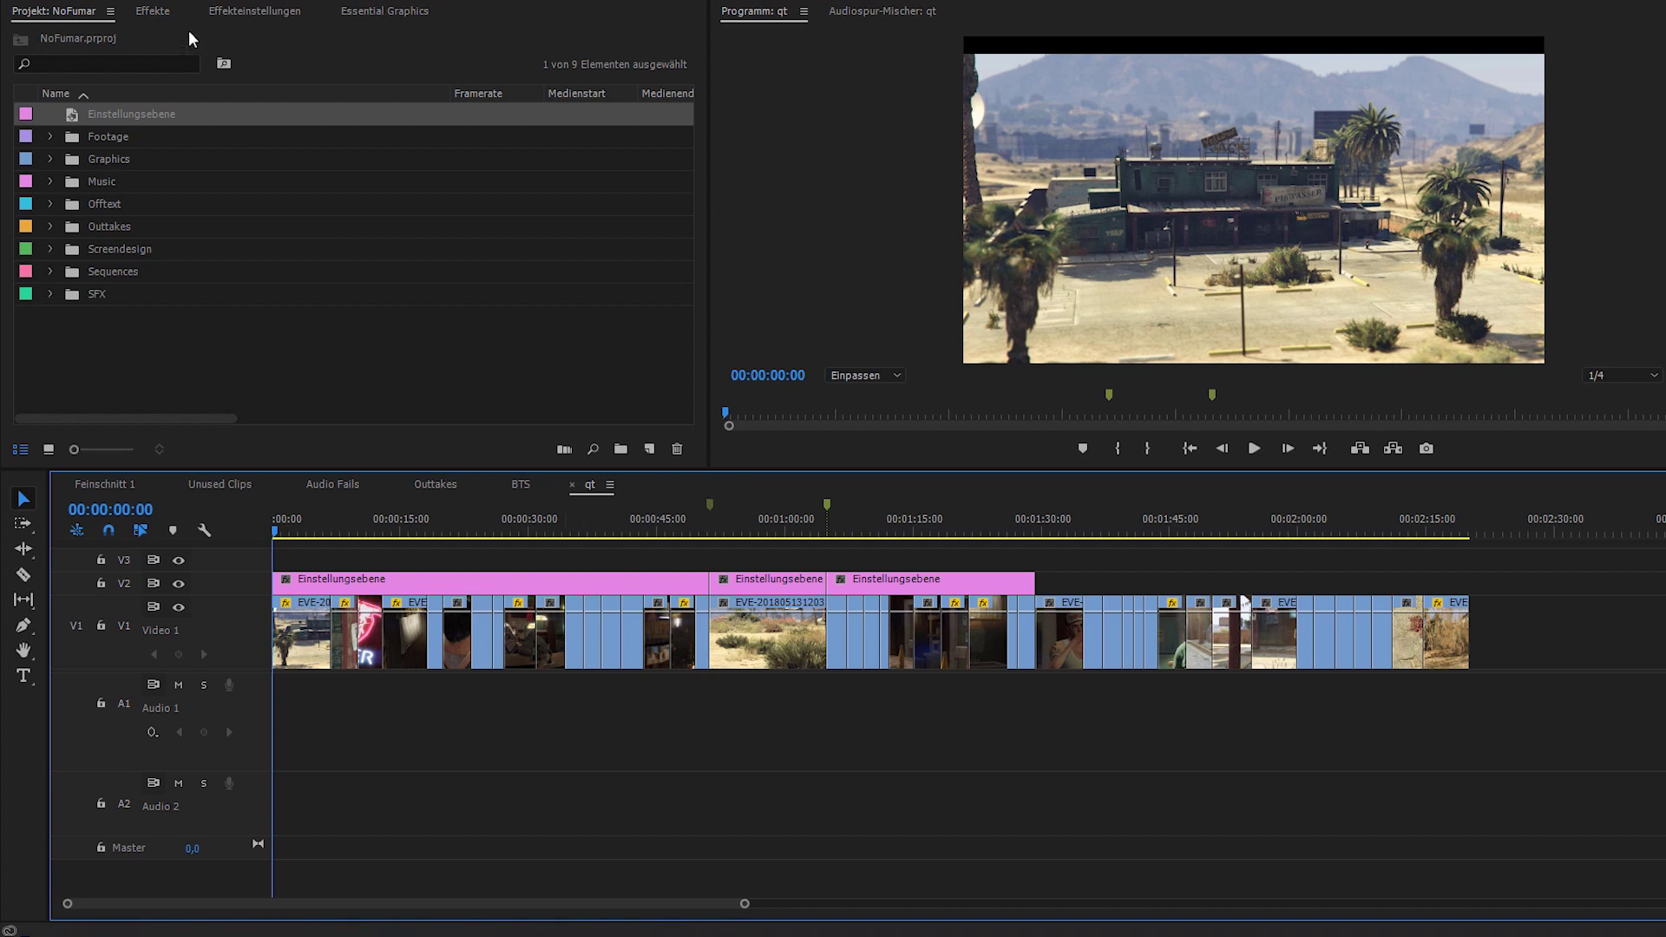
Apply Lumetri-Farbe to the first adjustment layer piece and delete the other two pieces.
{"action": "left_click", "coordinate": [162, 10]}
{"action": "left_click", "coordinate": [138, 33]}
{"action": "type", "text": "far"}
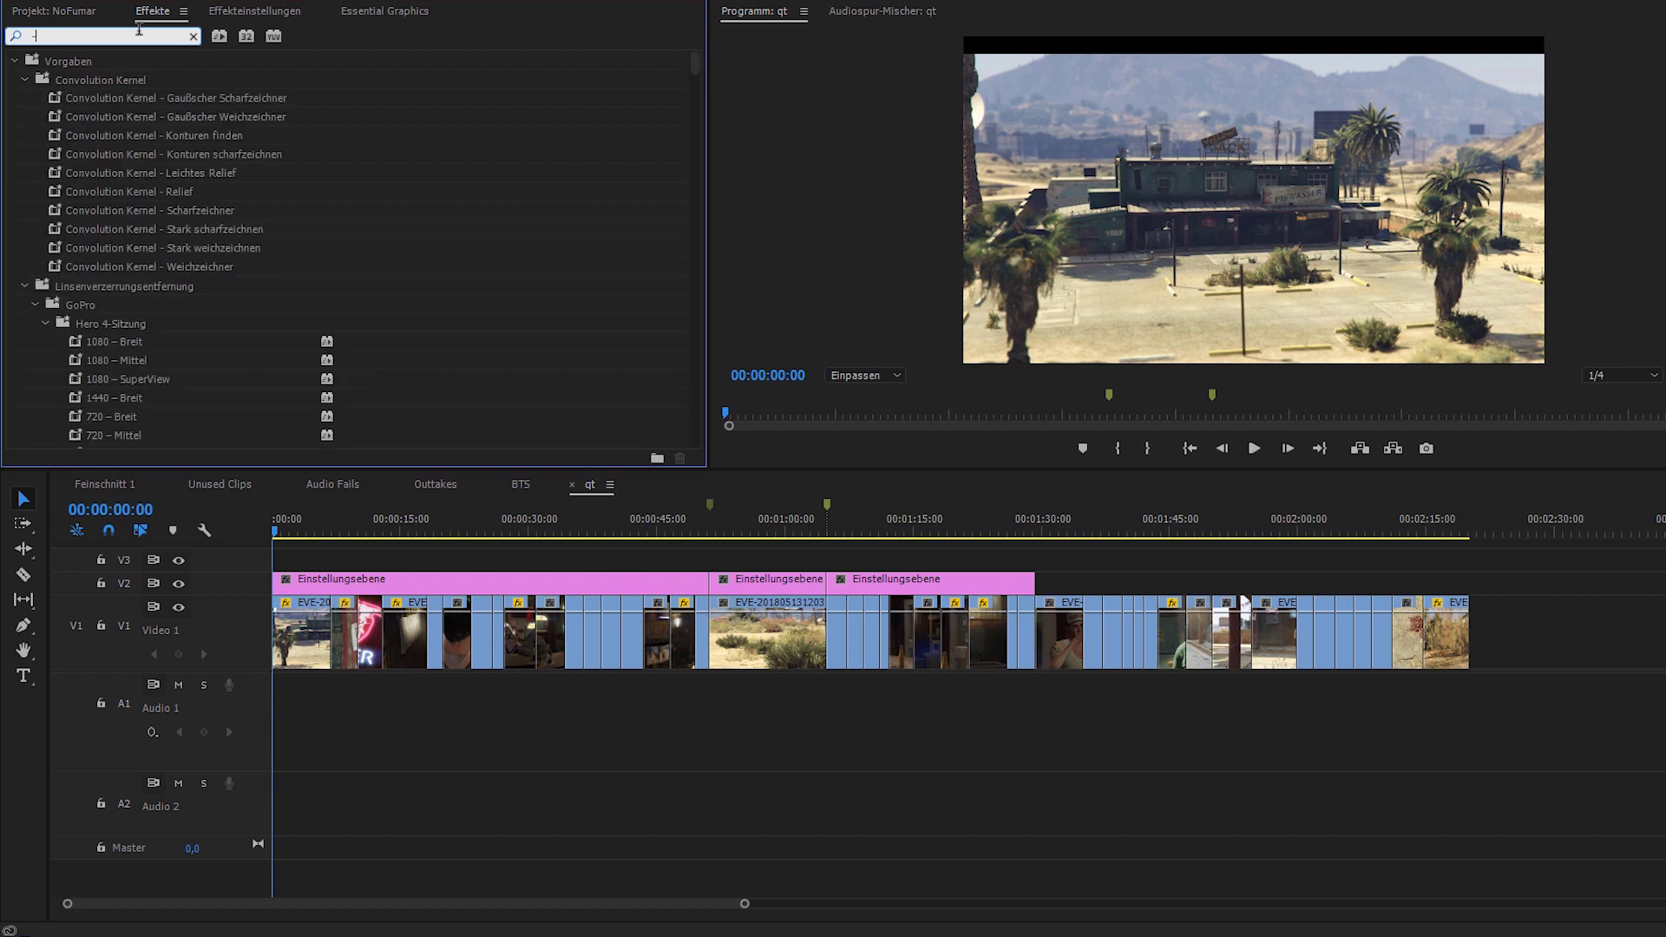
{"action": "left_click", "coordinate": [59, 177]}
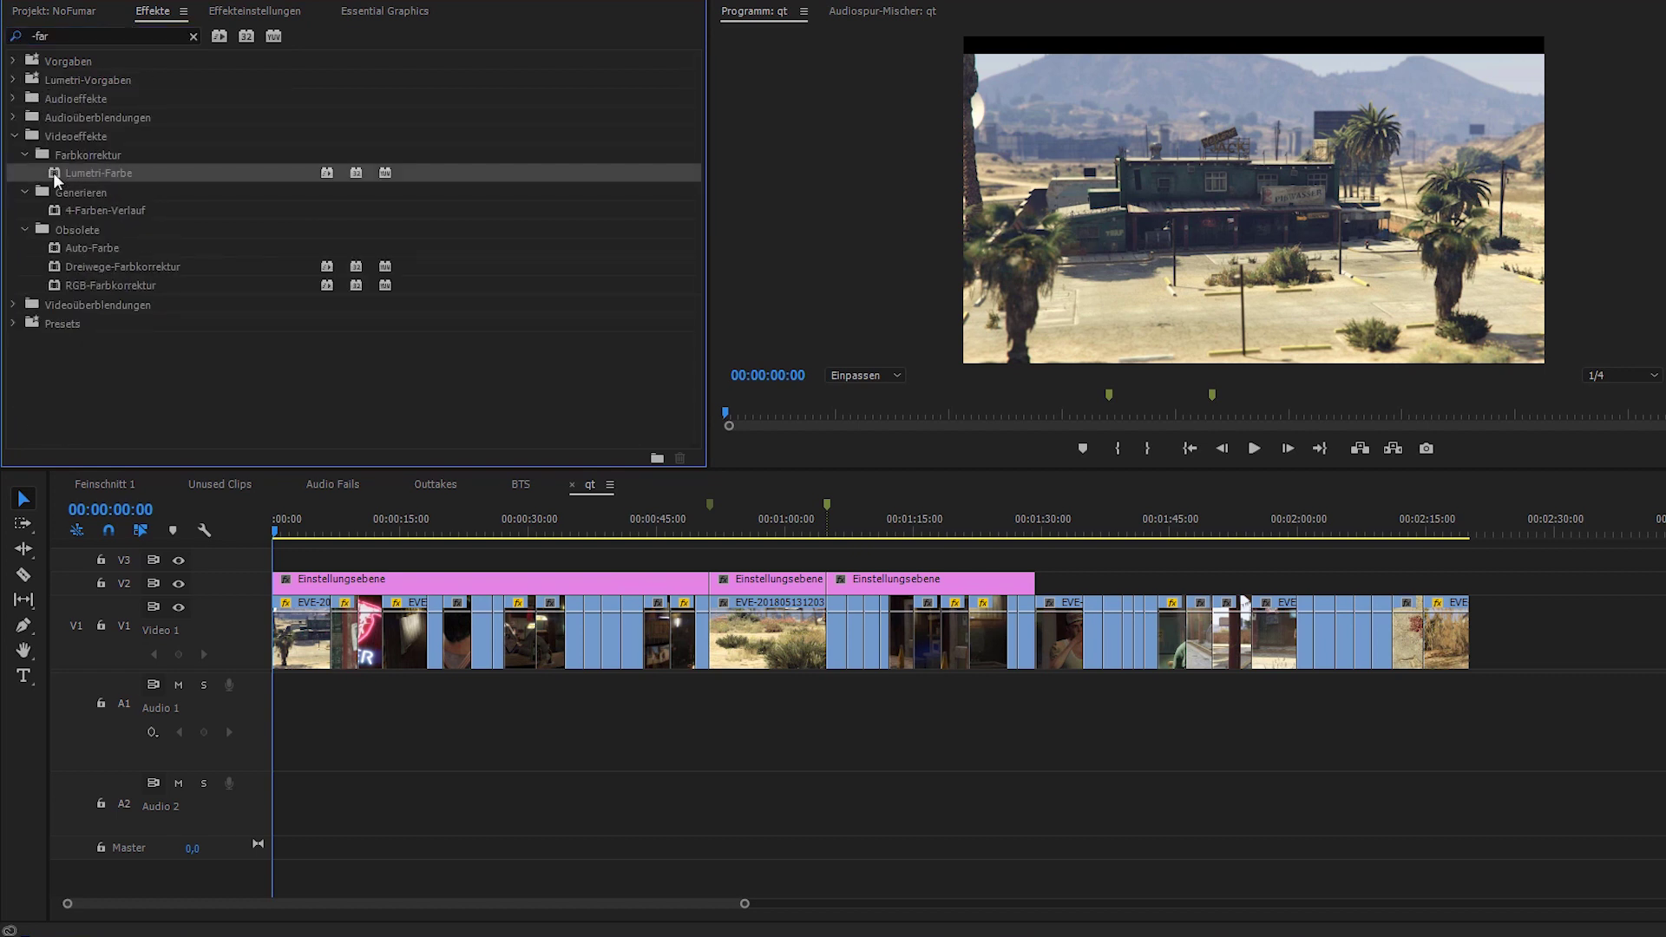
{"action": "left_click_drag", "start_coordinate": [82, 195], "coordinate": [607, 584]}
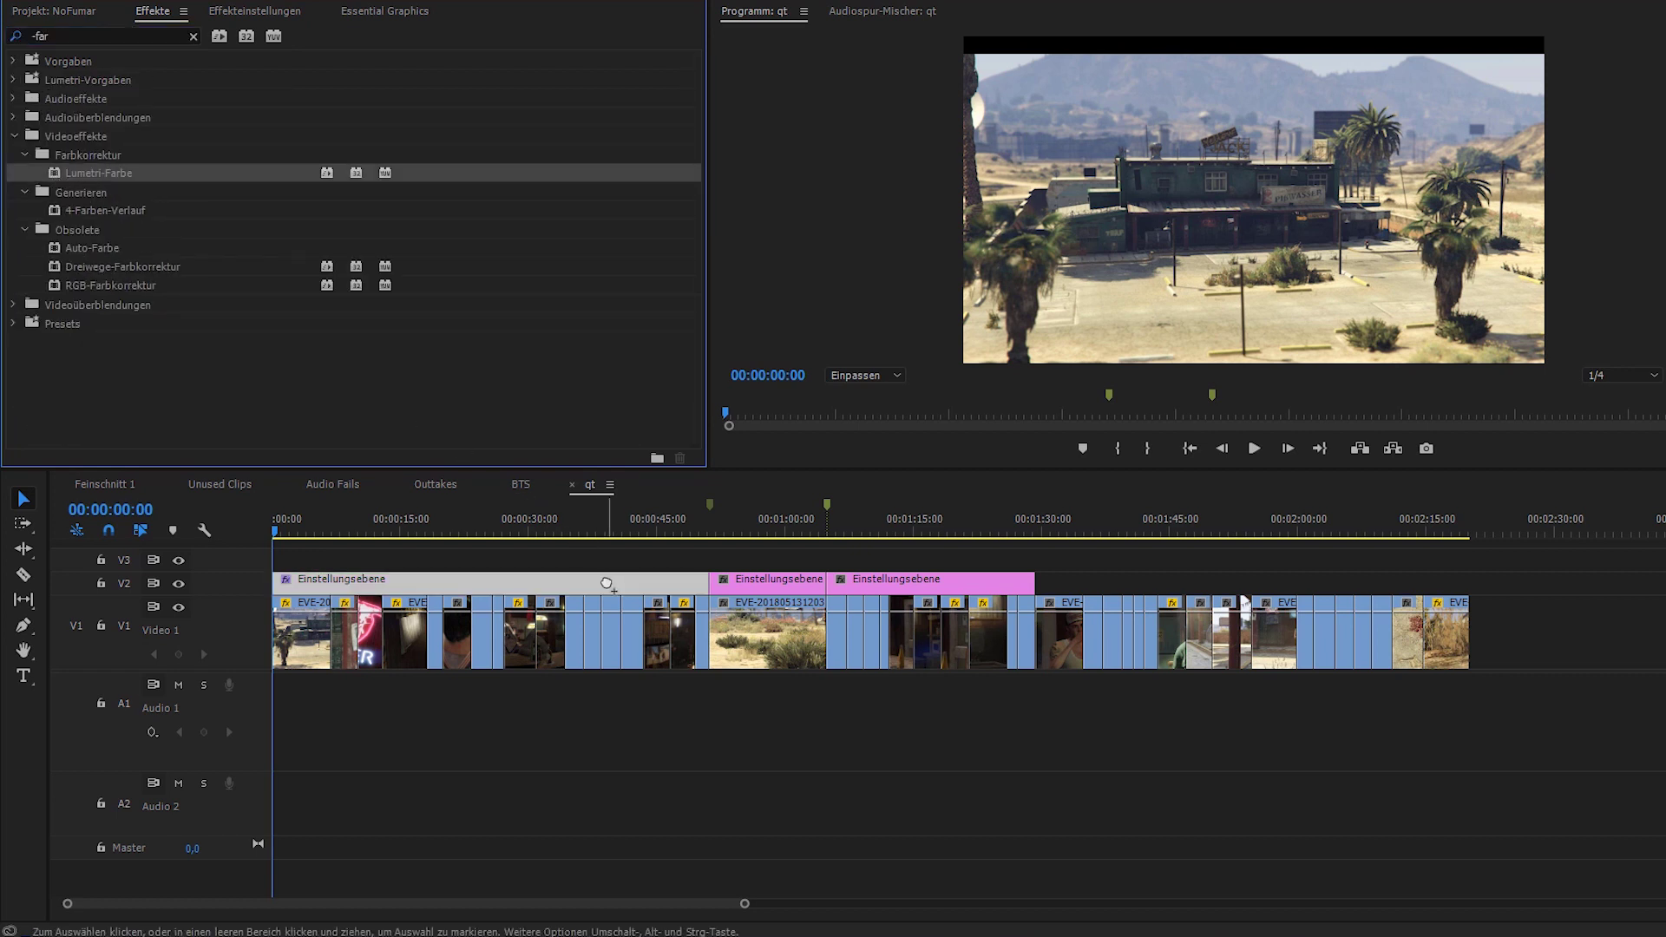
{"action": "left_click_drag", "start_coordinate": [1054, 575], "coordinate": [721, 579]}
{"action": "key", "text": "Delete"}
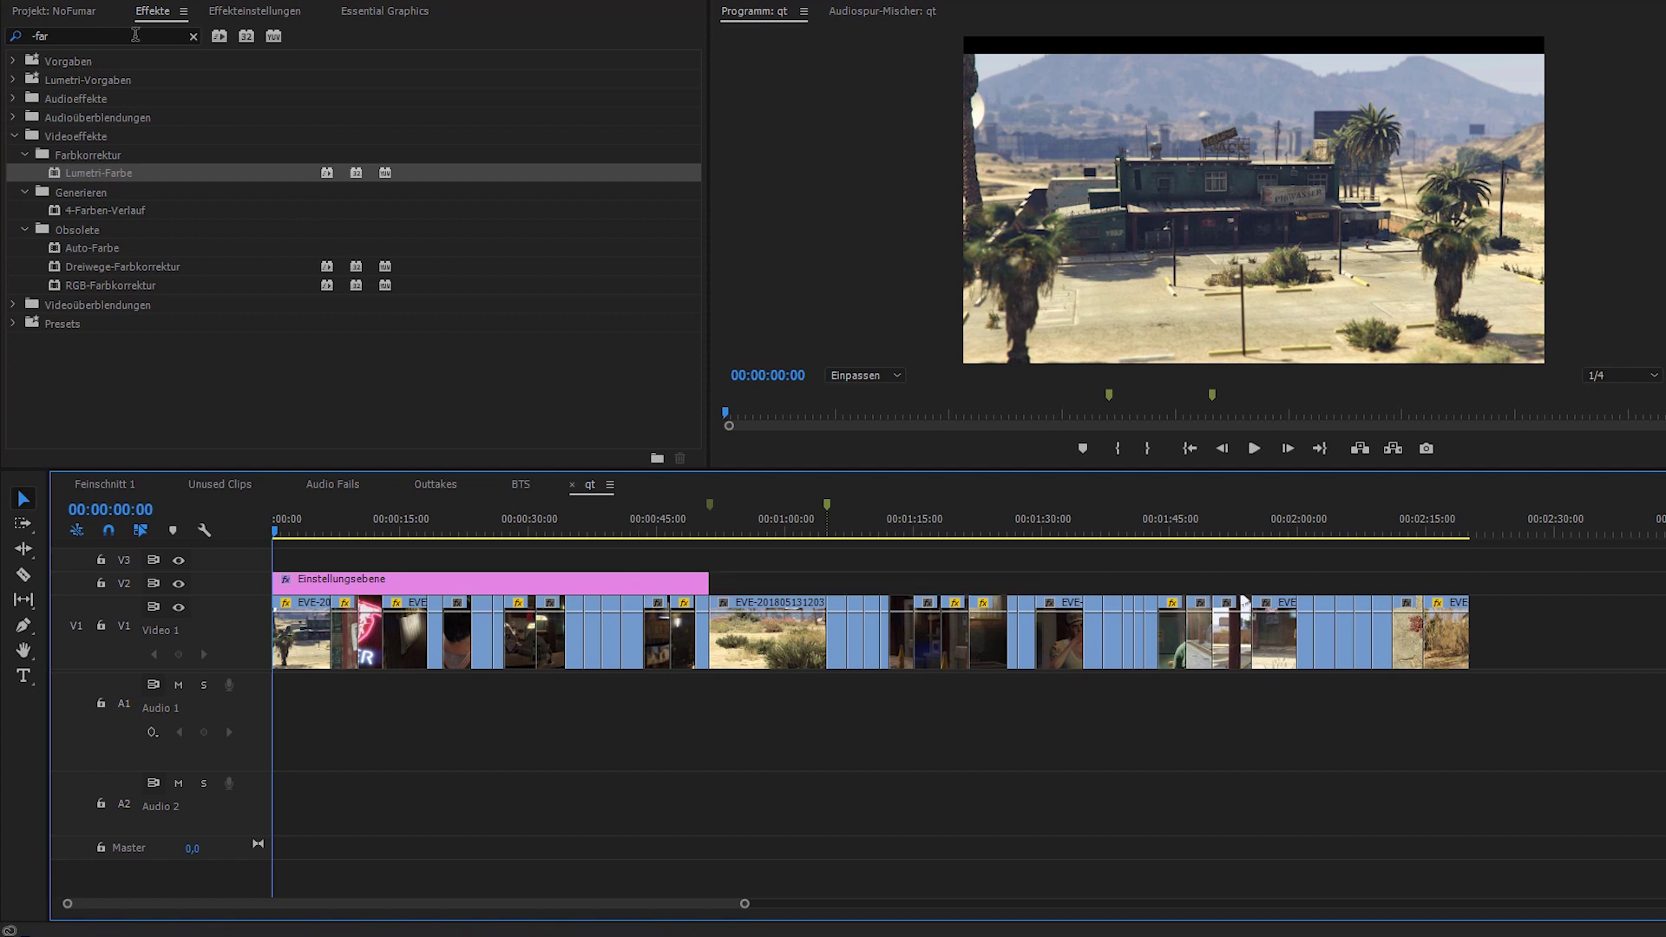
Add Unscharf maskieren and Störung to the adjustment layer and show its effect settings.
{"action": "left_click", "coordinate": [35, 37]}
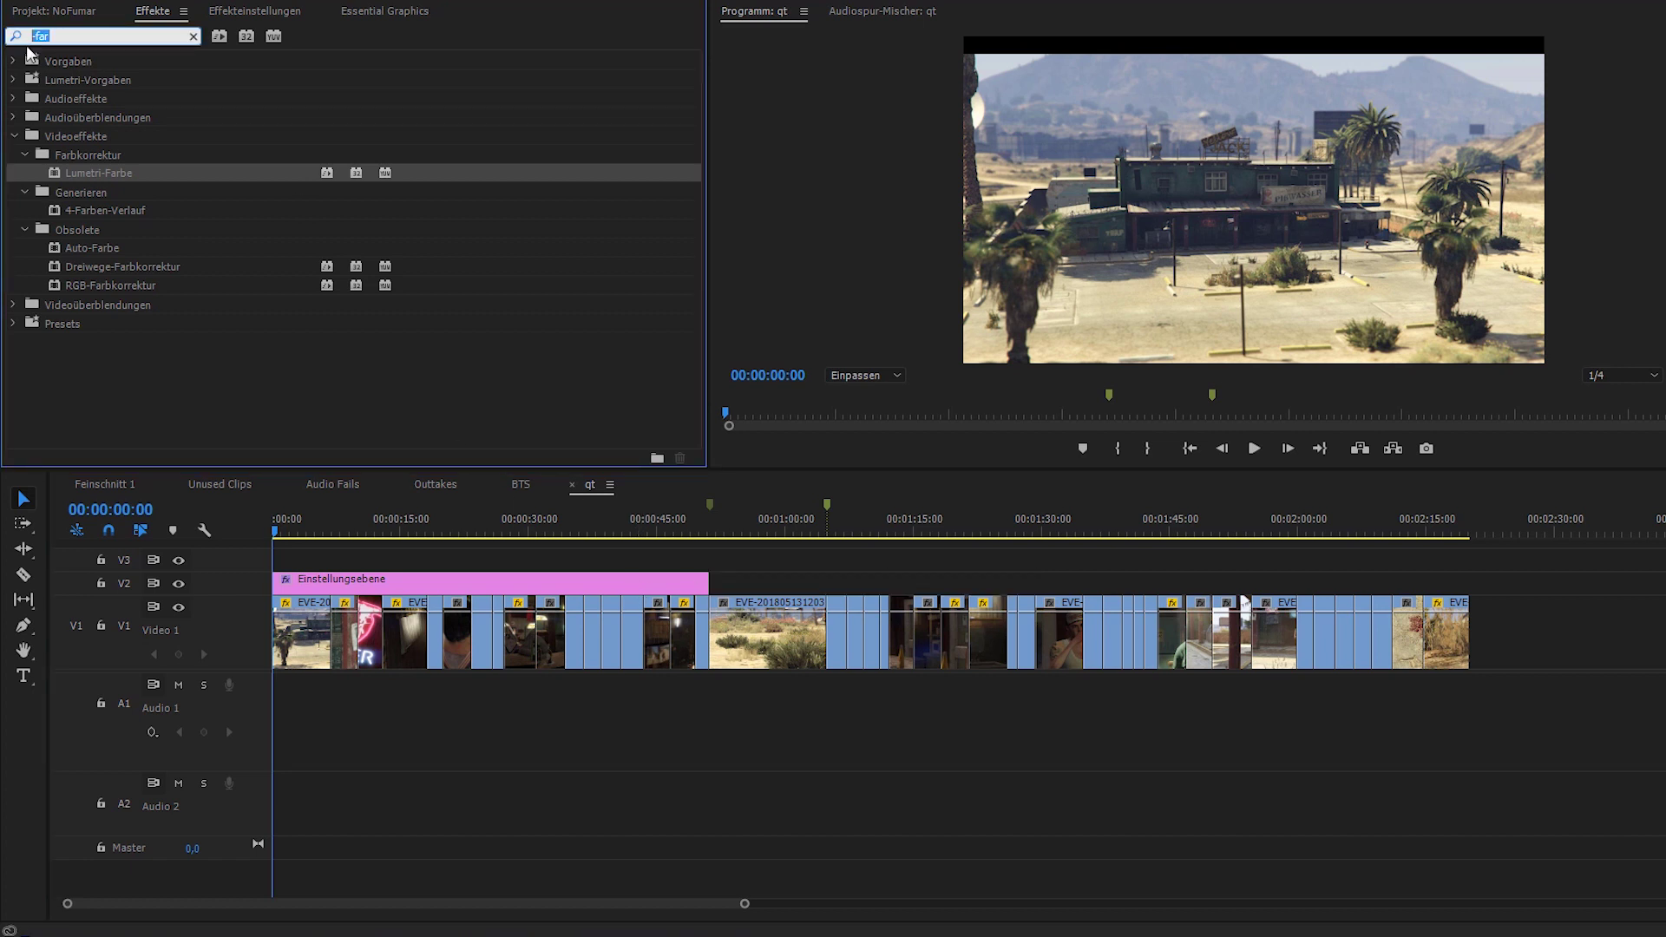
{"action": "type", "text": "unsch"}
{"action": "left_click_drag", "start_coordinate": [56, 192], "coordinate": [486, 583]}
{"action": "left_click", "coordinate": [100, 35]}
{"action": "type", "text": "stör"}
{"action": "left_click", "coordinate": [84, 247]}
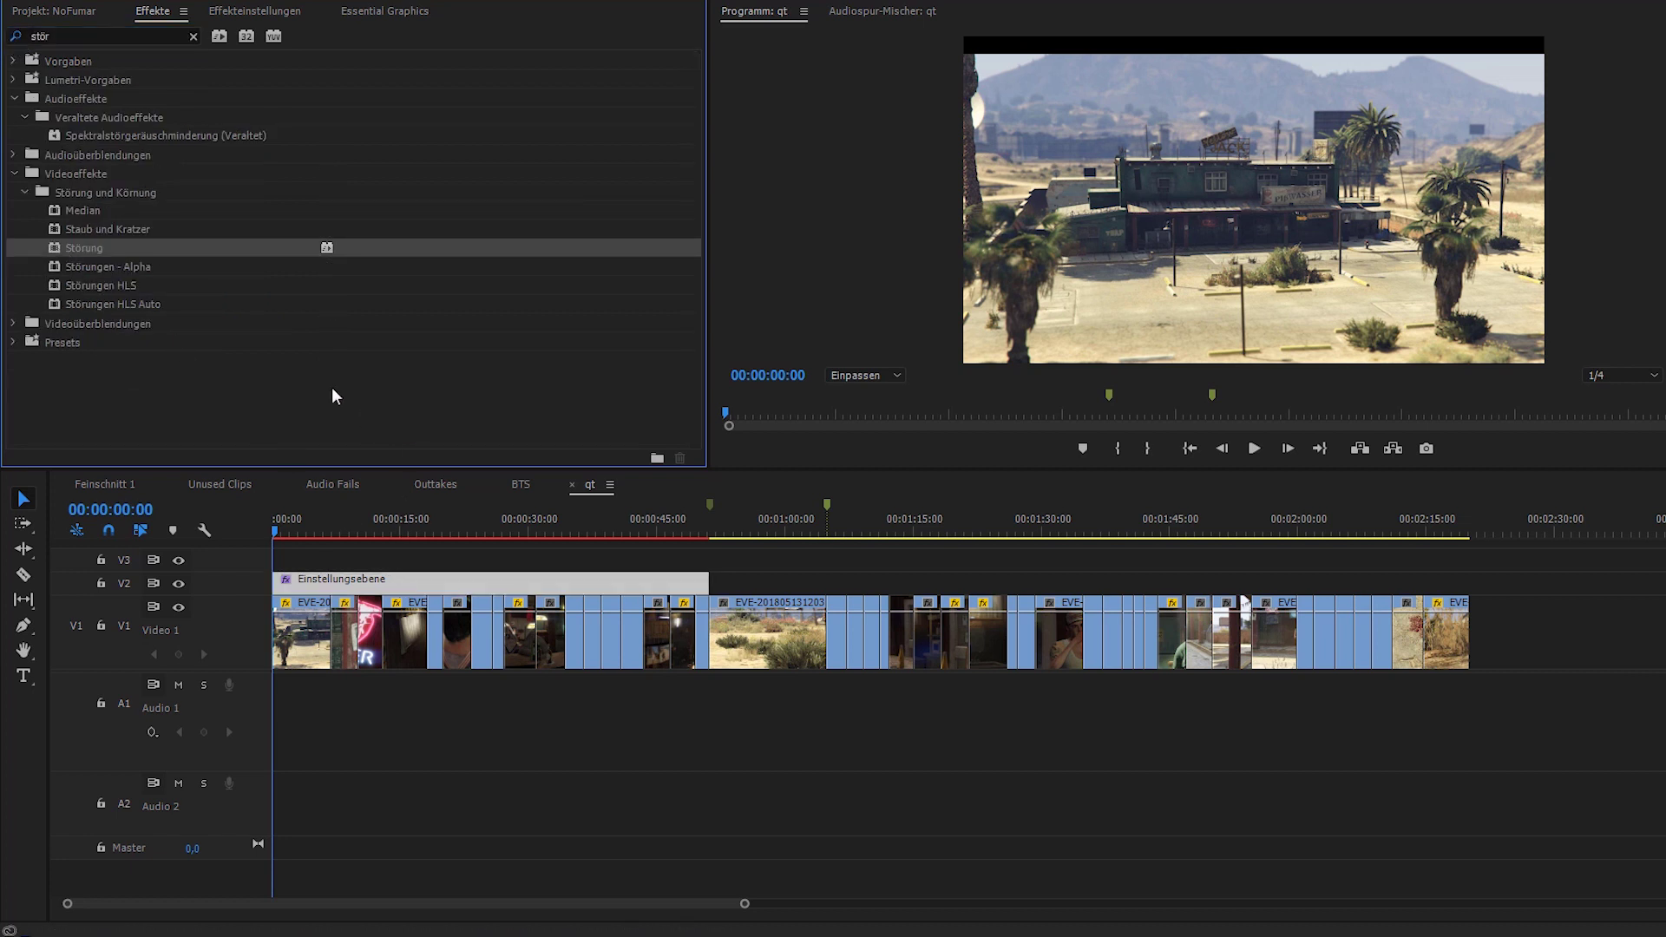
{"action": "left_click", "coordinate": [283, 15]}
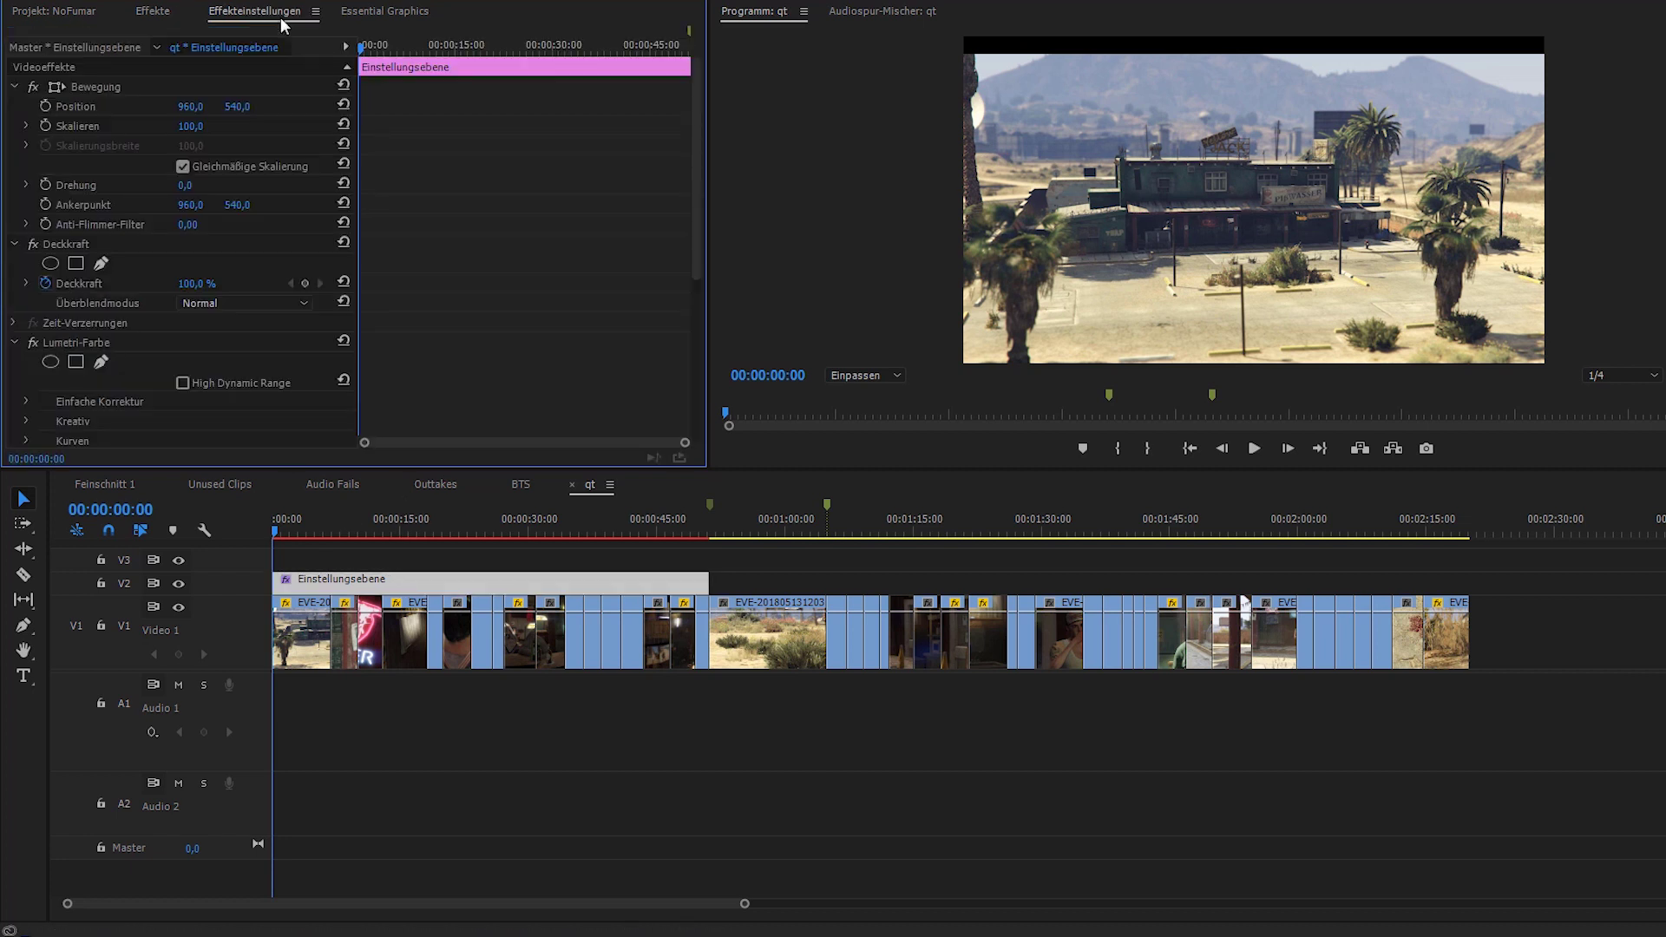
Review the layer's effects, move the playhead to 00:00:03:57 and enlarge the panels.
{"action": "scroll", "coordinate": [457, 210], "scroll_direction": "down", "scroll_amount": 5}
{"action": "scroll", "coordinate": [456, 211], "scroll_direction": "down", "scroll_amount": 2}
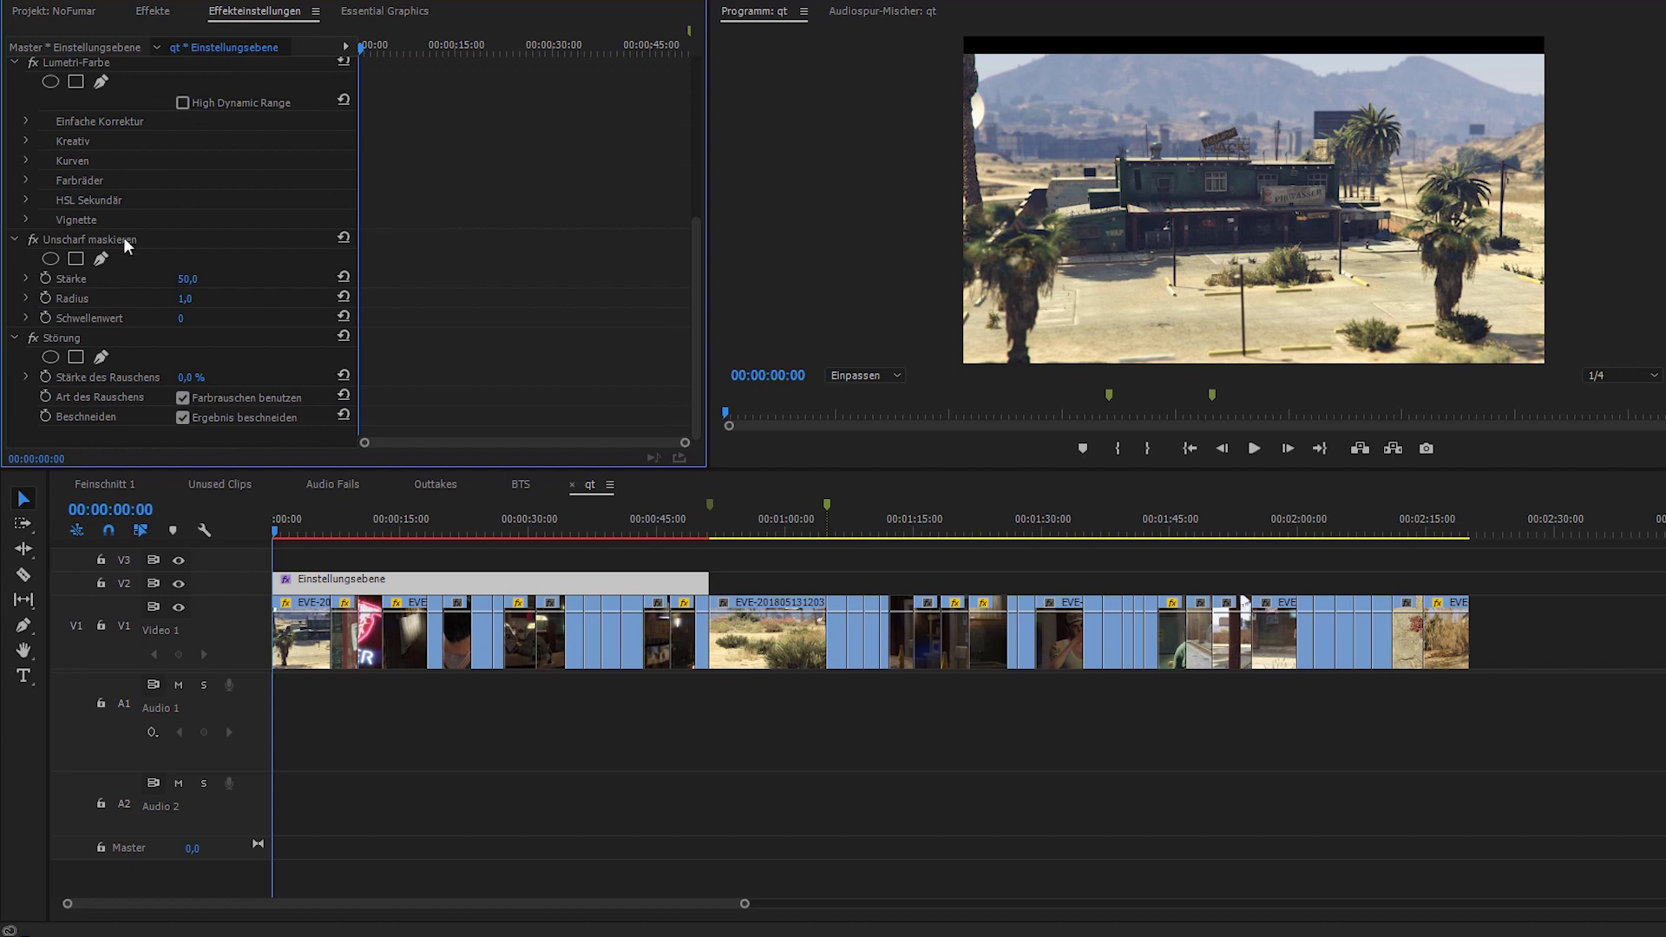
{"action": "left_click", "coordinate": [92, 239]}
{"action": "left_click", "coordinate": [70, 338]}
{"action": "left_click", "coordinate": [106, 62]}
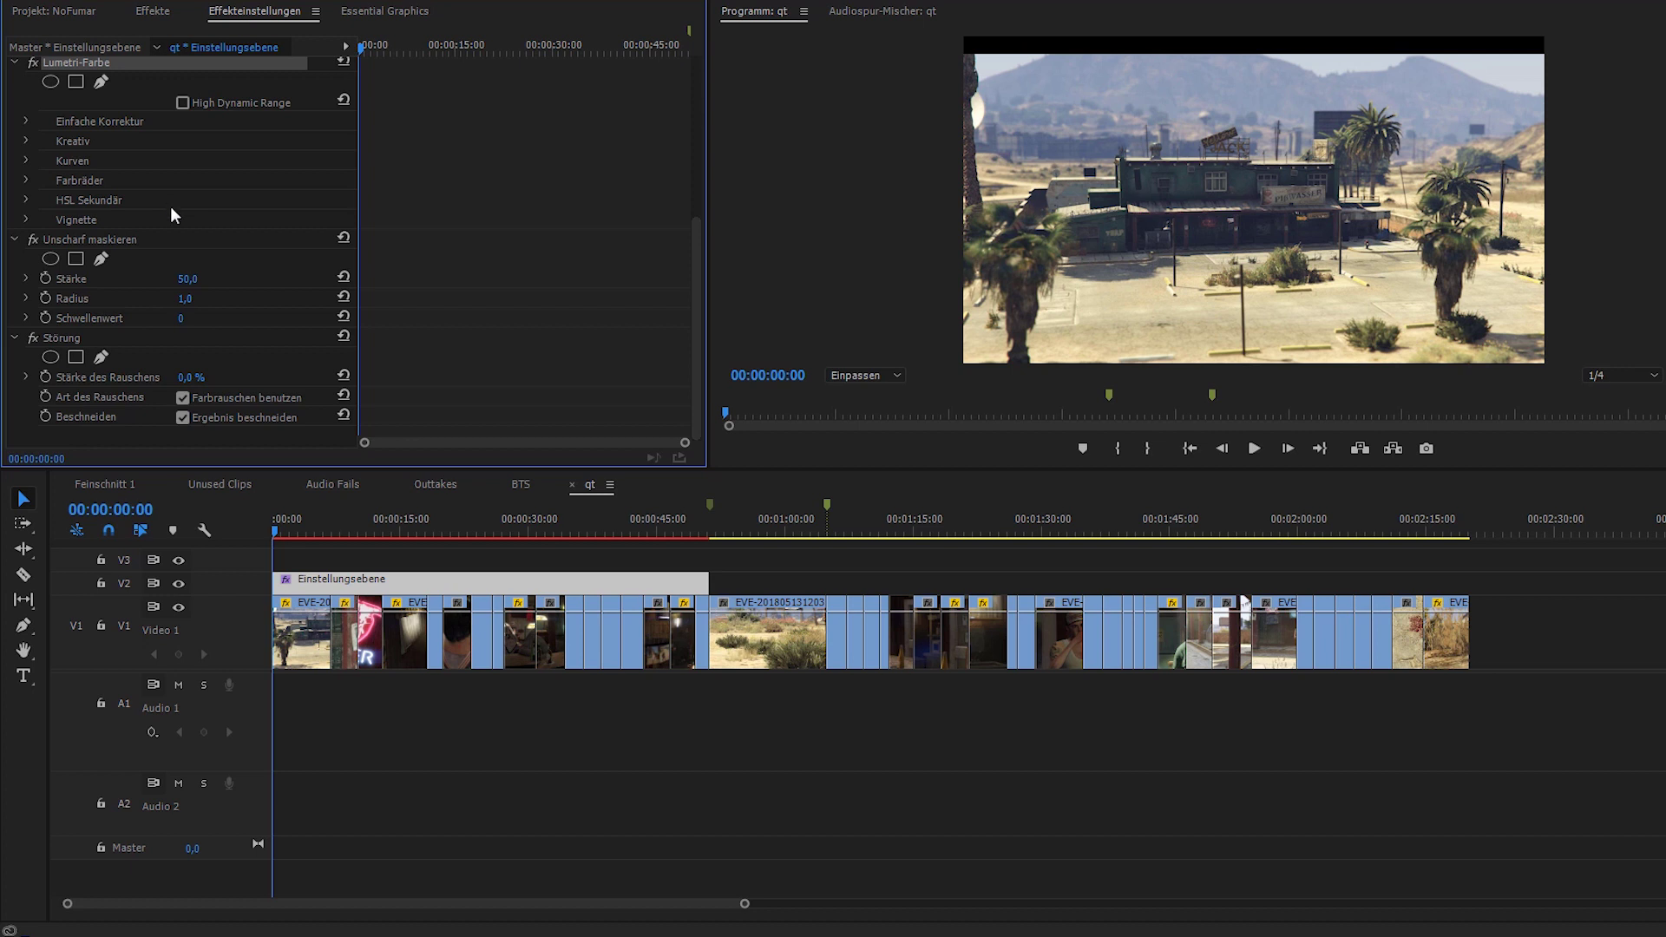
{"action": "left_click", "coordinate": [307, 524]}
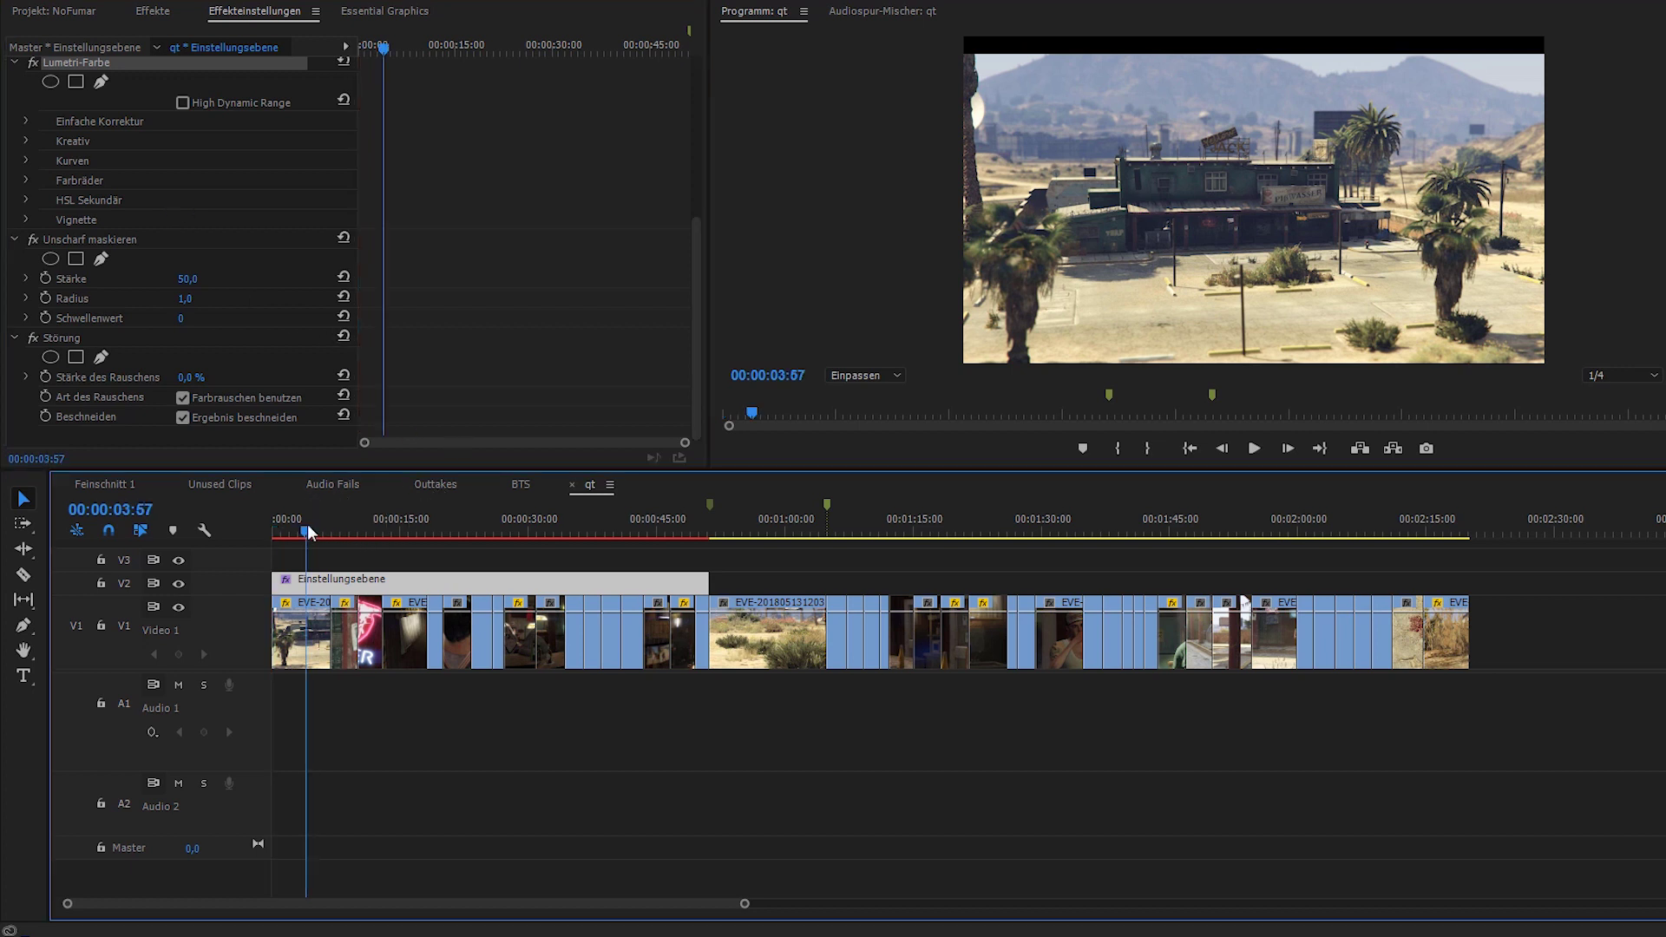
{"action": "left_click_drag", "start_coordinate": [746, 470], "coordinate": [745, 569]}
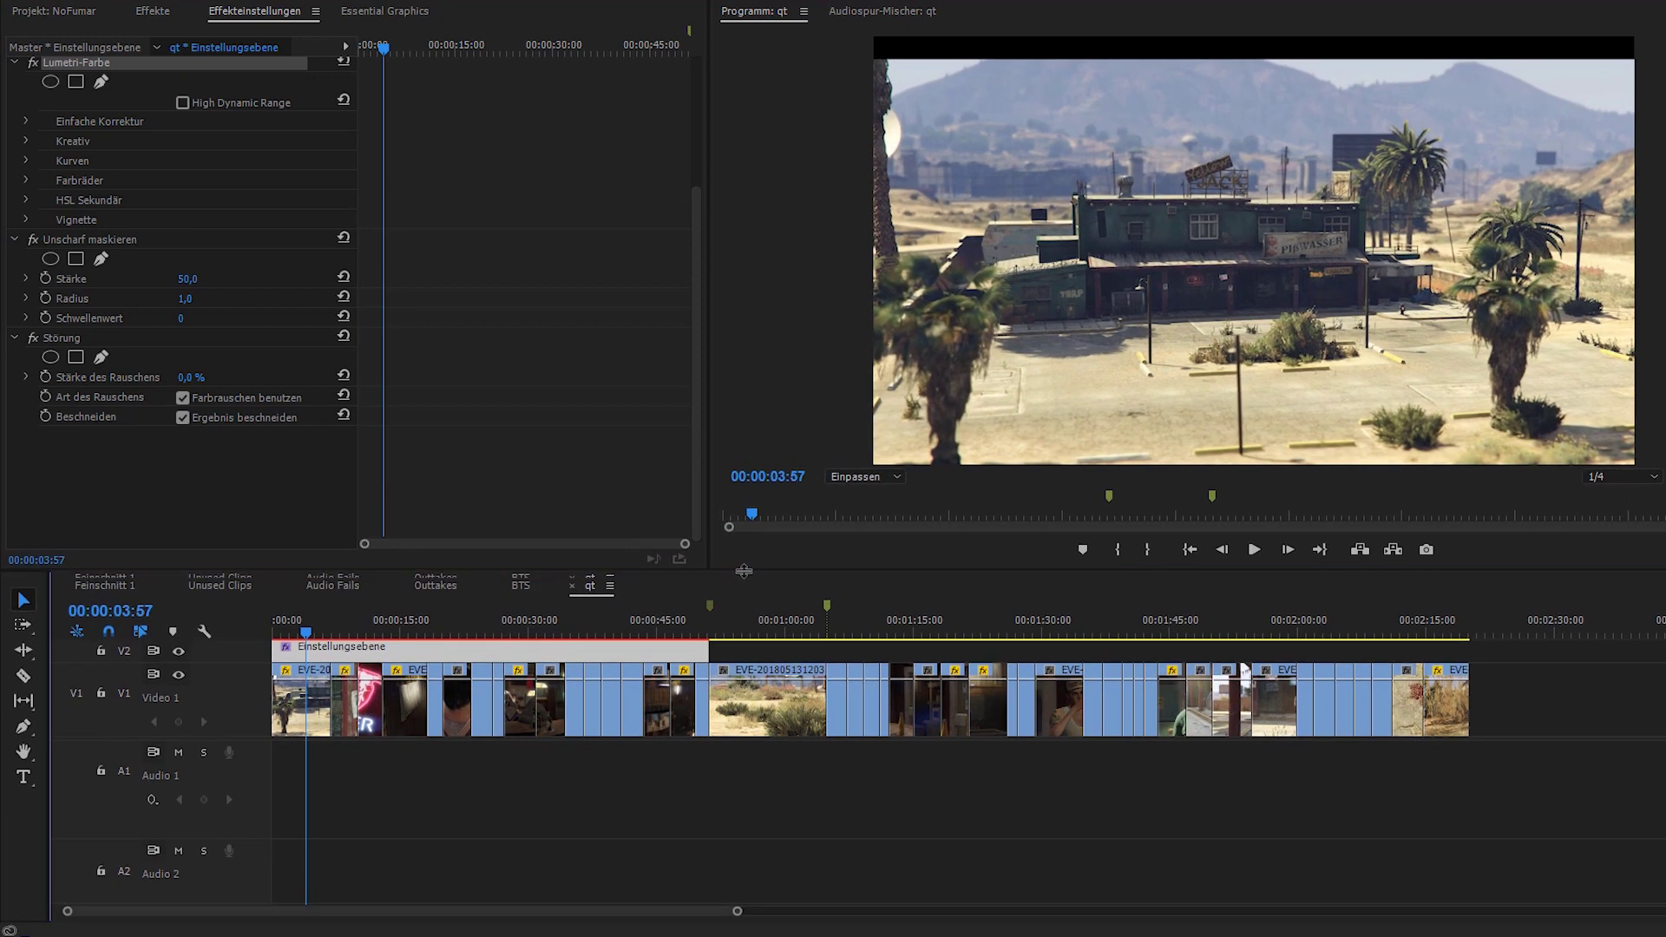
{"action": "scroll", "coordinate": [249, 787], "scroll_direction": "up", "scroll_amount": 2}
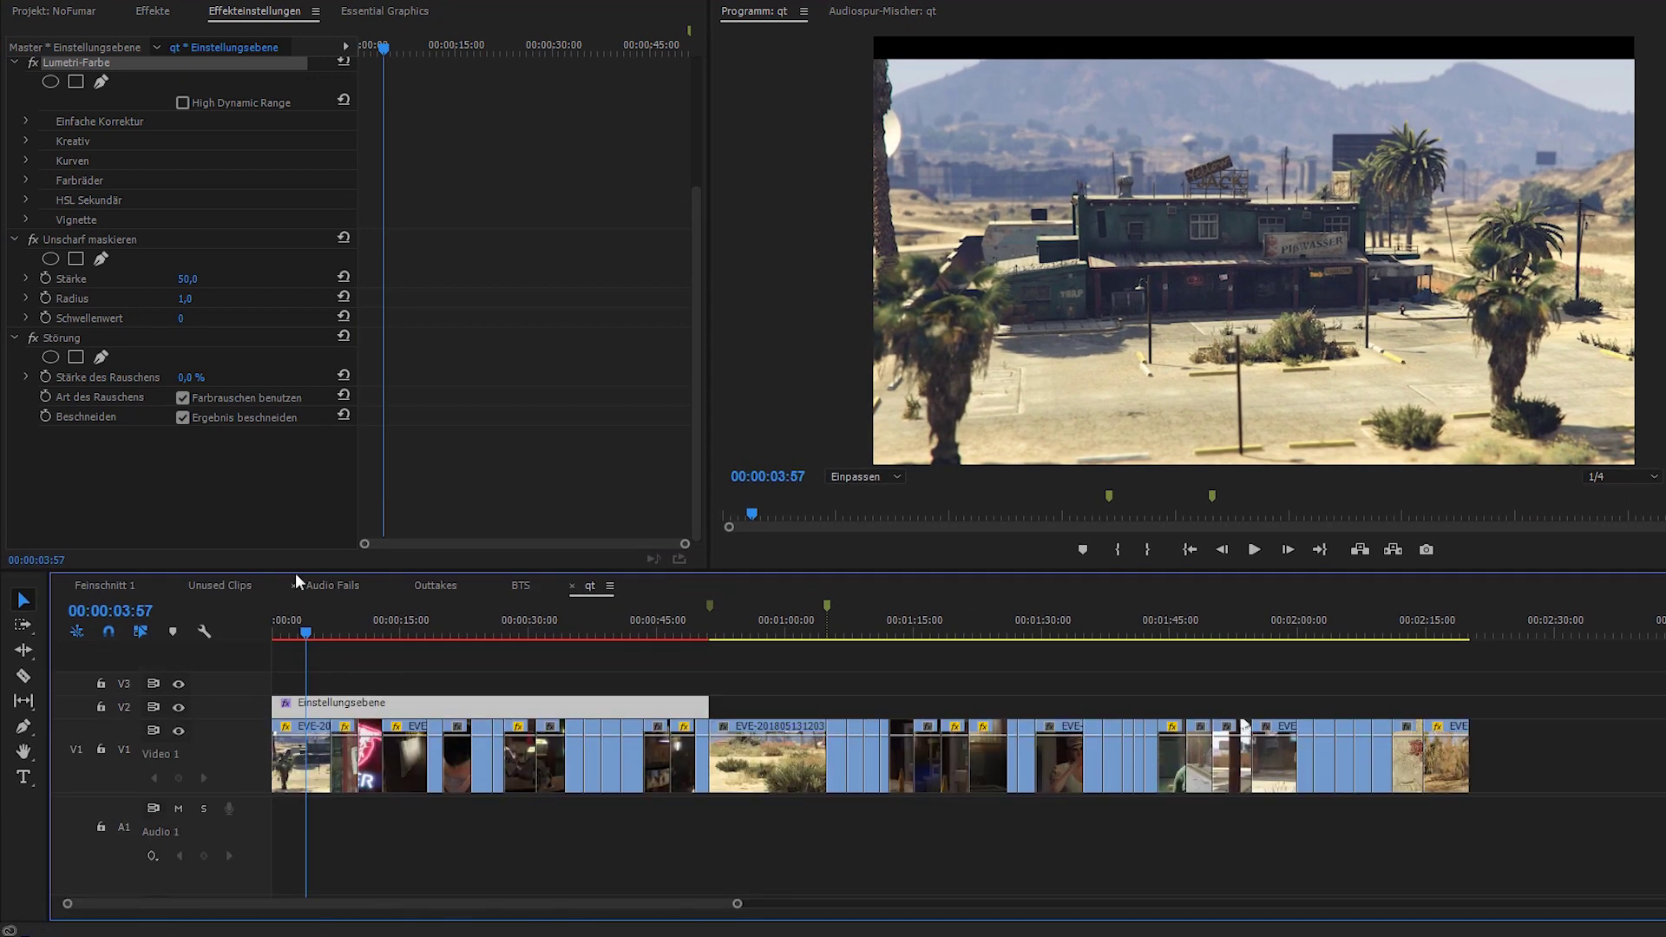
Set Unscharf maskieren Stärke to 75 and Radius to 1,5.
{"action": "left_click", "coordinate": [185, 279]}
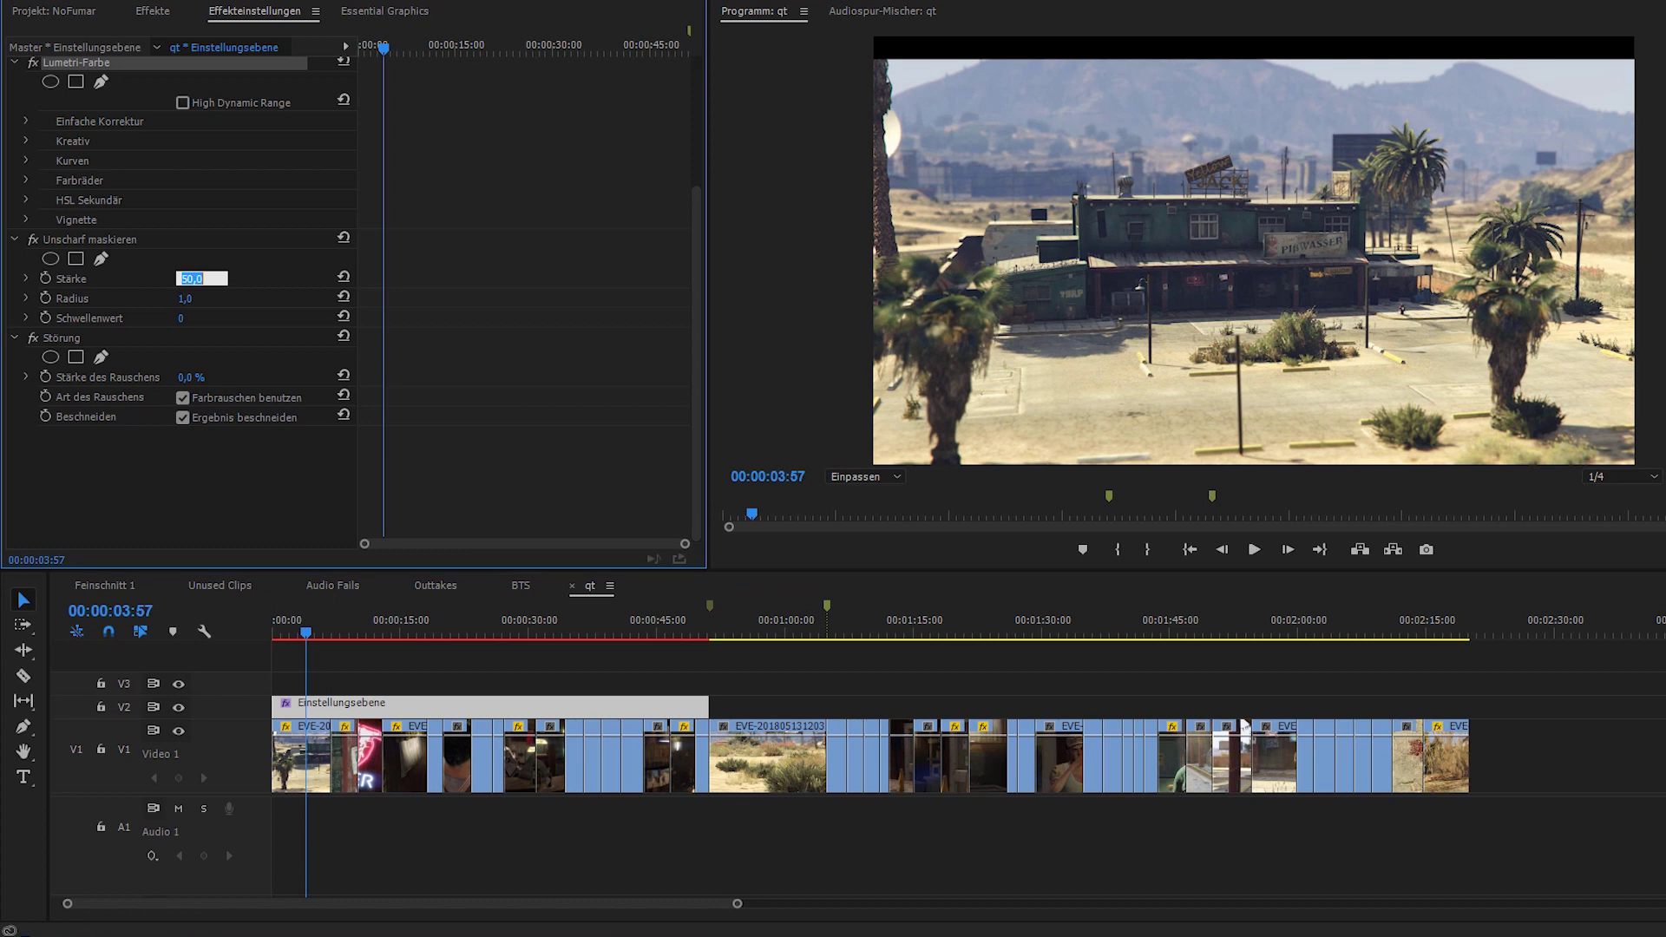
{"action": "type", "text": "75"}
{"action": "left_click", "coordinate": [192, 298]}
{"action": "type", "text": "1,5"}
{"action": "key", "text": "Return"}
Toggle the sharpening on and off to compare, leaving it enabled, then select Störung.
{"action": "left_click", "coordinate": [33, 240]}
{"action": "left_click", "coordinate": [33, 241]}
{"action": "left_click", "coordinate": [33, 241]}
{"action": "left_click", "coordinate": [33, 240]}
{"action": "left_click", "coordinate": [82, 336]}
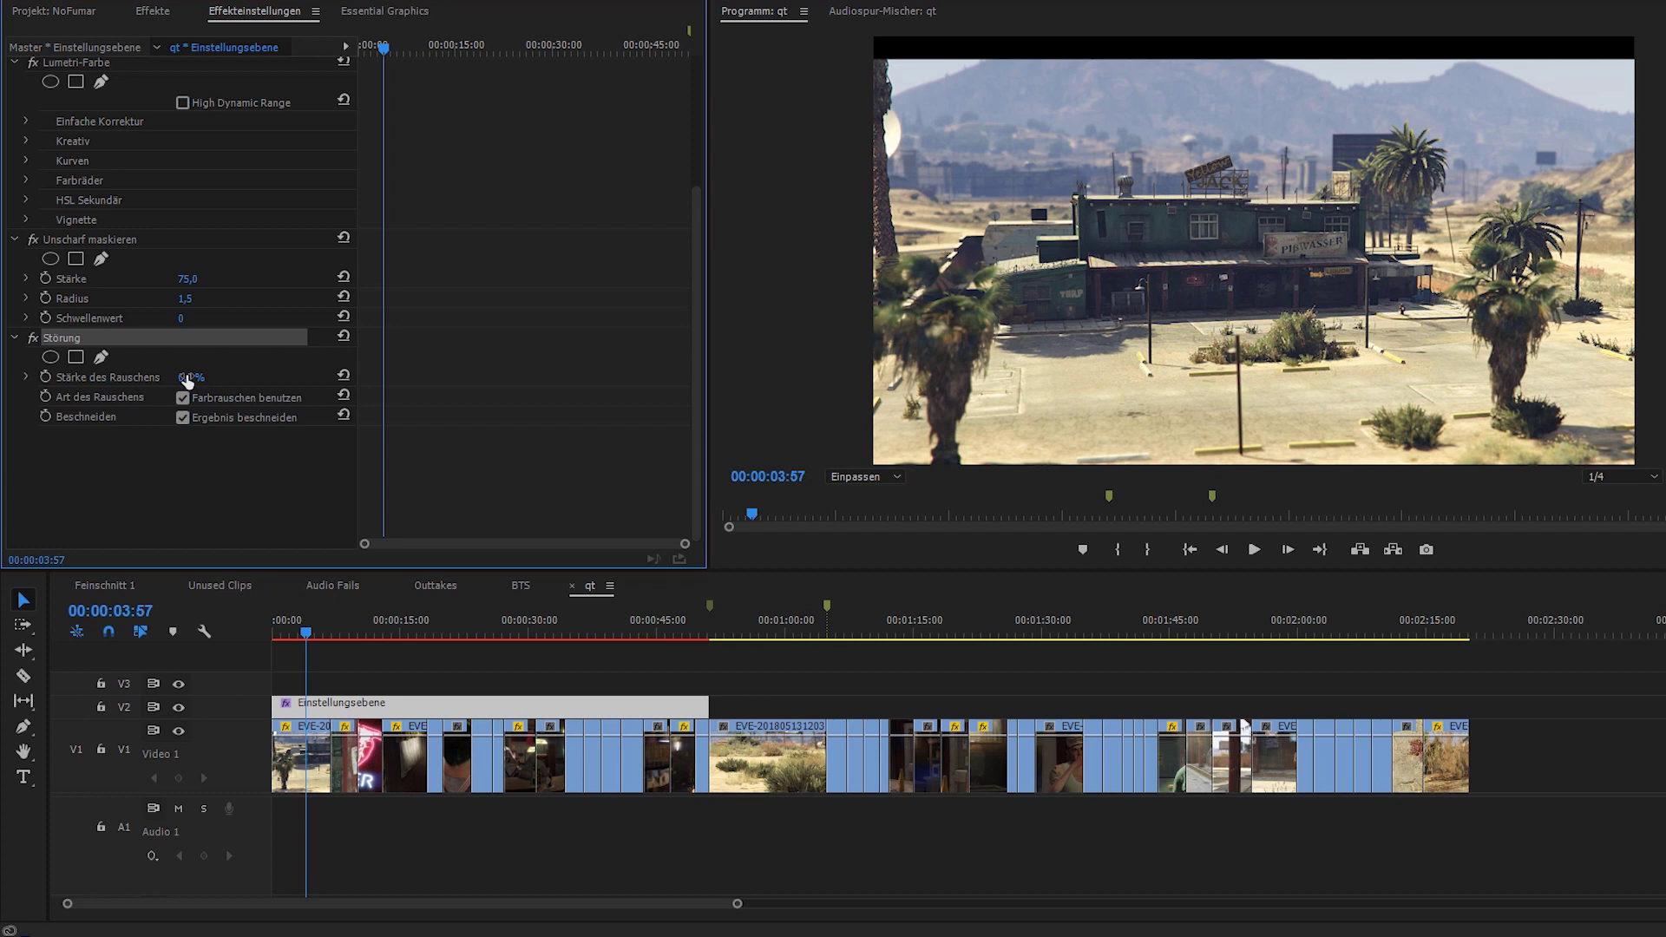
Set the Störung amount to 4 % and turn off colour noise.
{"action": "left_click", "coordinate": [188, 378]}
{"action": "type", "text": "4"}
{"action": "key", "text": "Return"}
{"action": "left_click", "coordinate": [183, 400]}
Inspect the noise at 150 % preview, return to Fit, and collapse Unscharf maskieren.
{"action": "left_click", "coordinate": [890, 480]}
{"action": "left_click", "coordinate": [883, 629]}
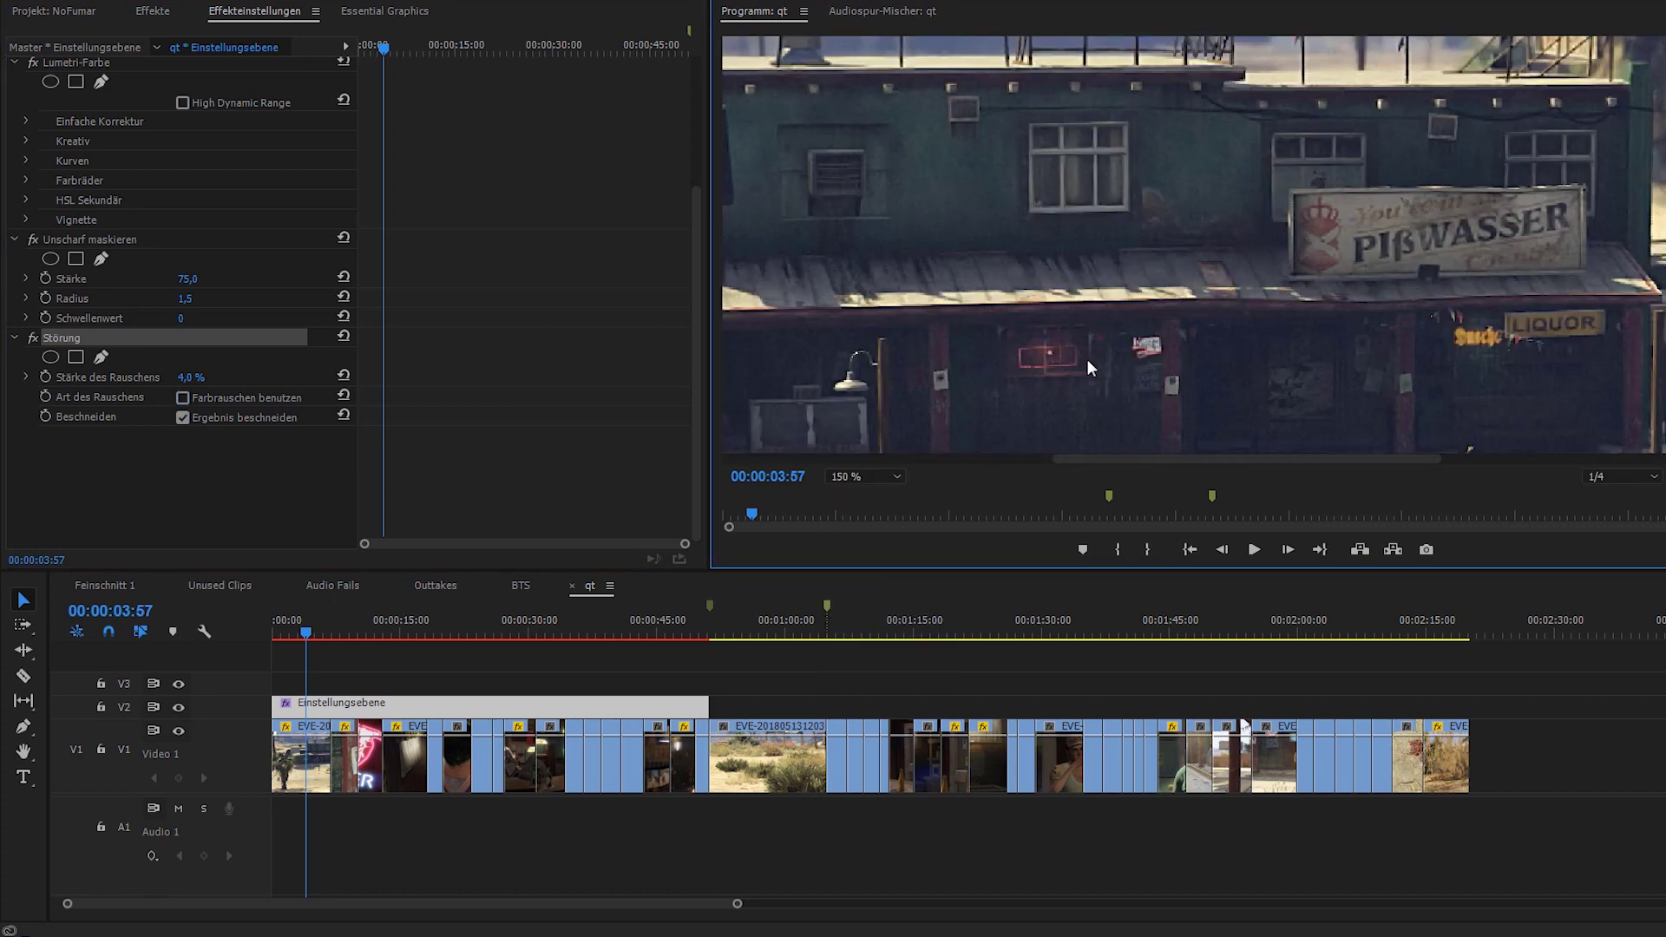
{"action": "left_click", "coordinate": [35, 340]}
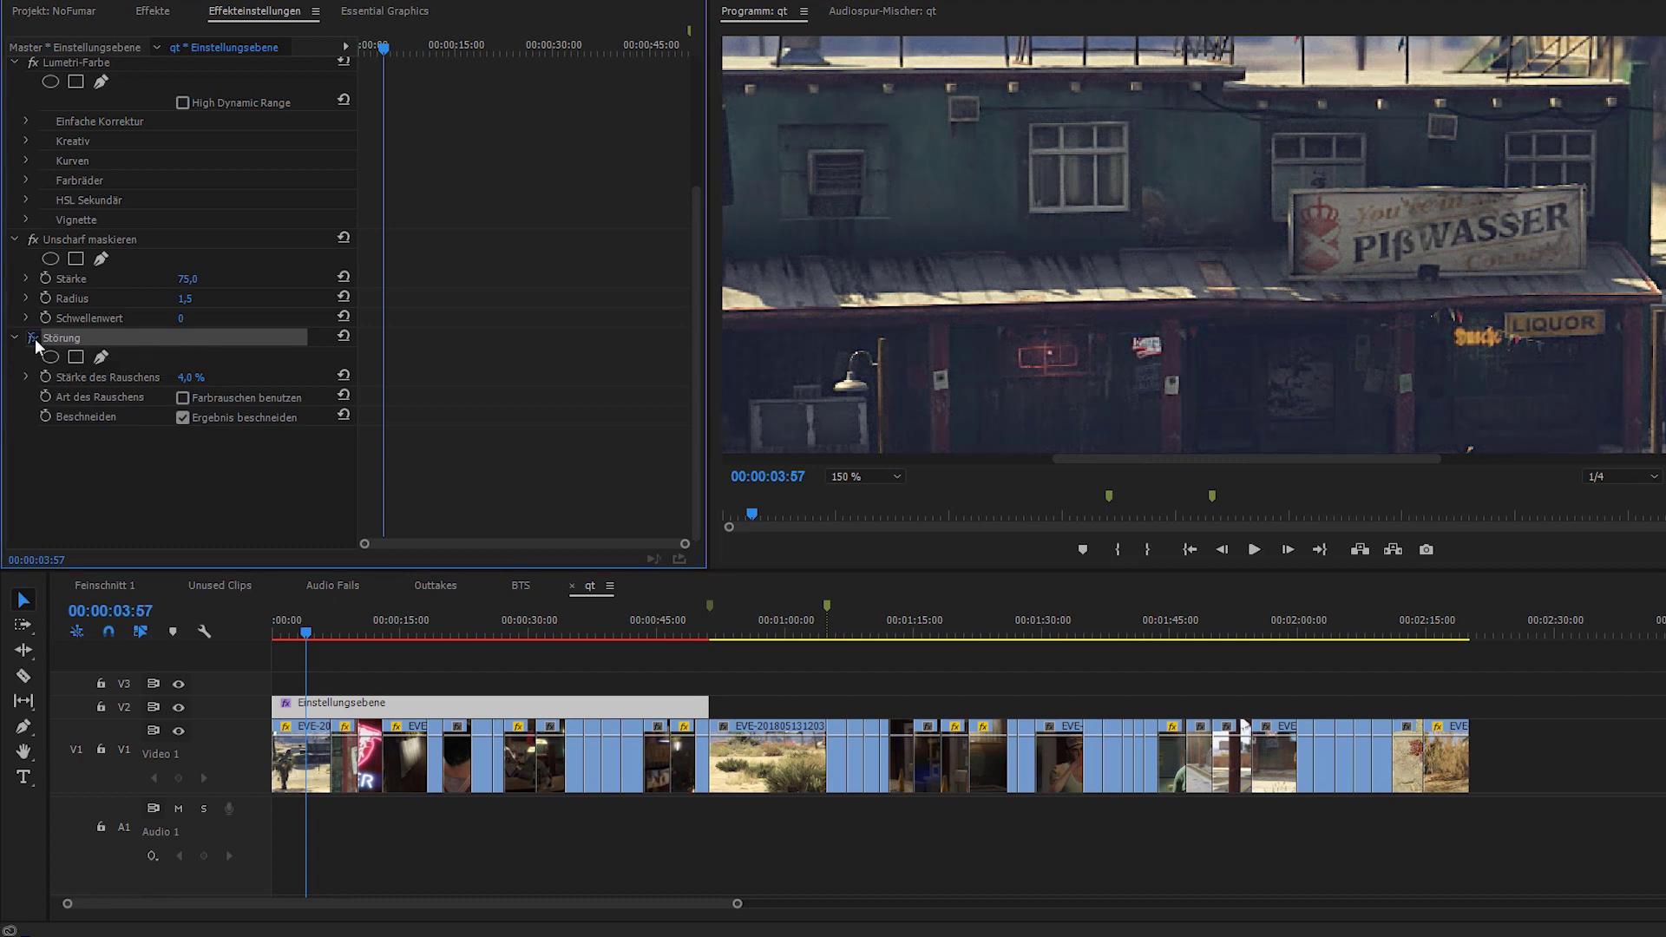
{"action": "left_click", "coordinate": [846, 477]}
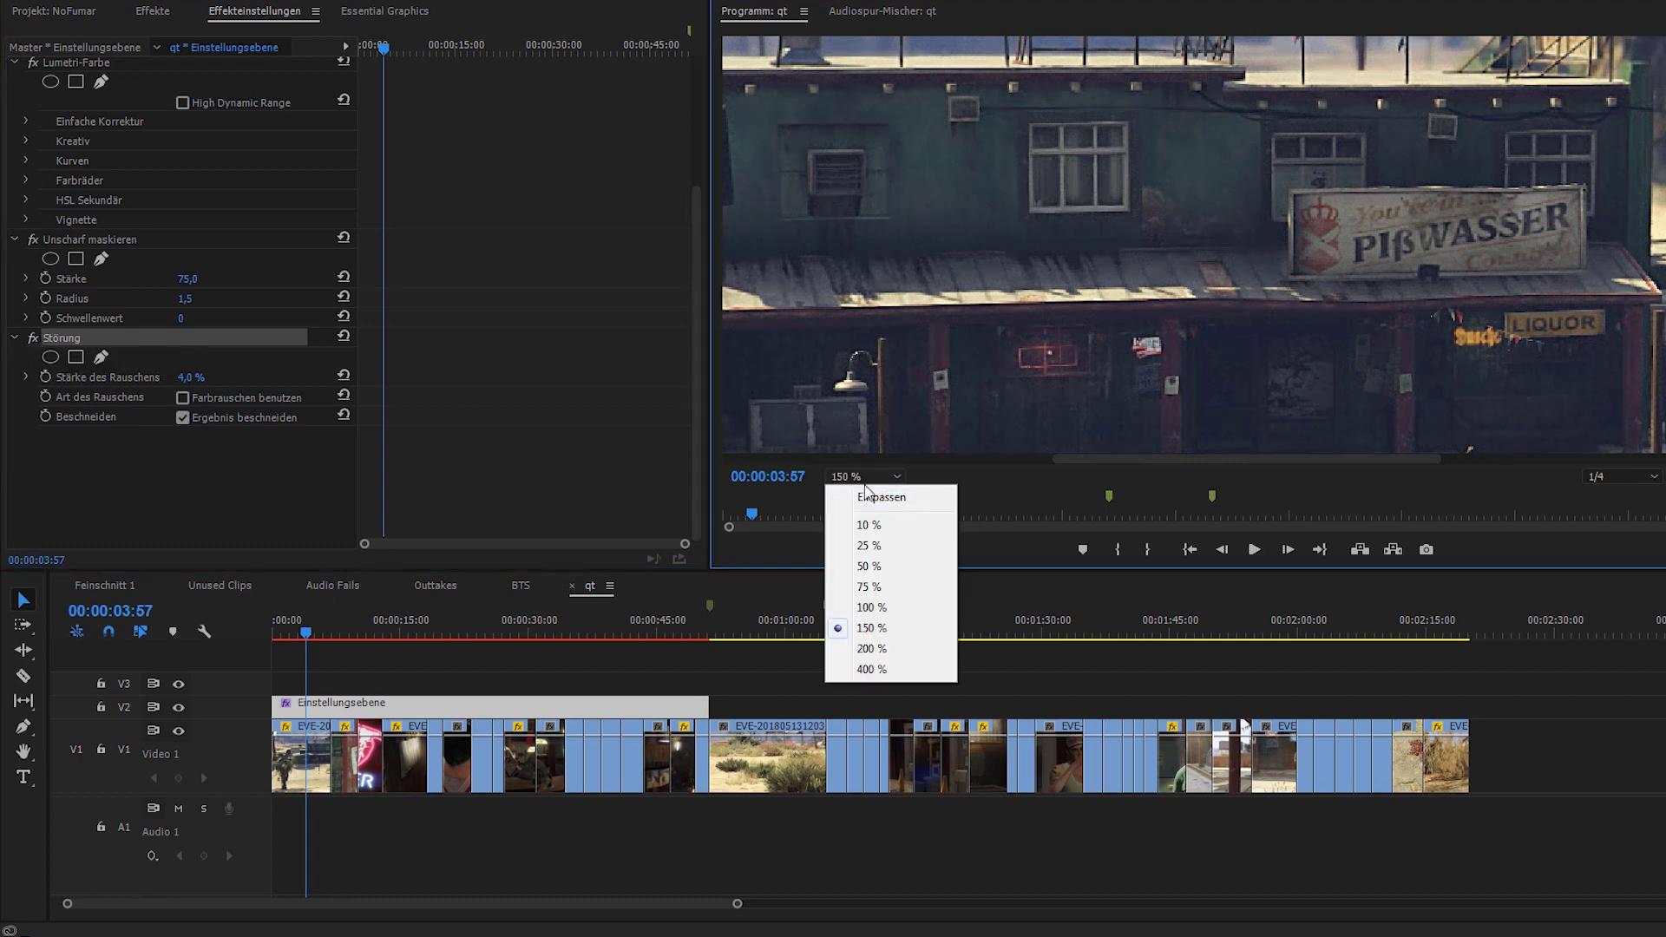
{"action": "left_click", "coordinate": [859, 494]}
{"action": "left_click", "coordinate": [7, 337]}
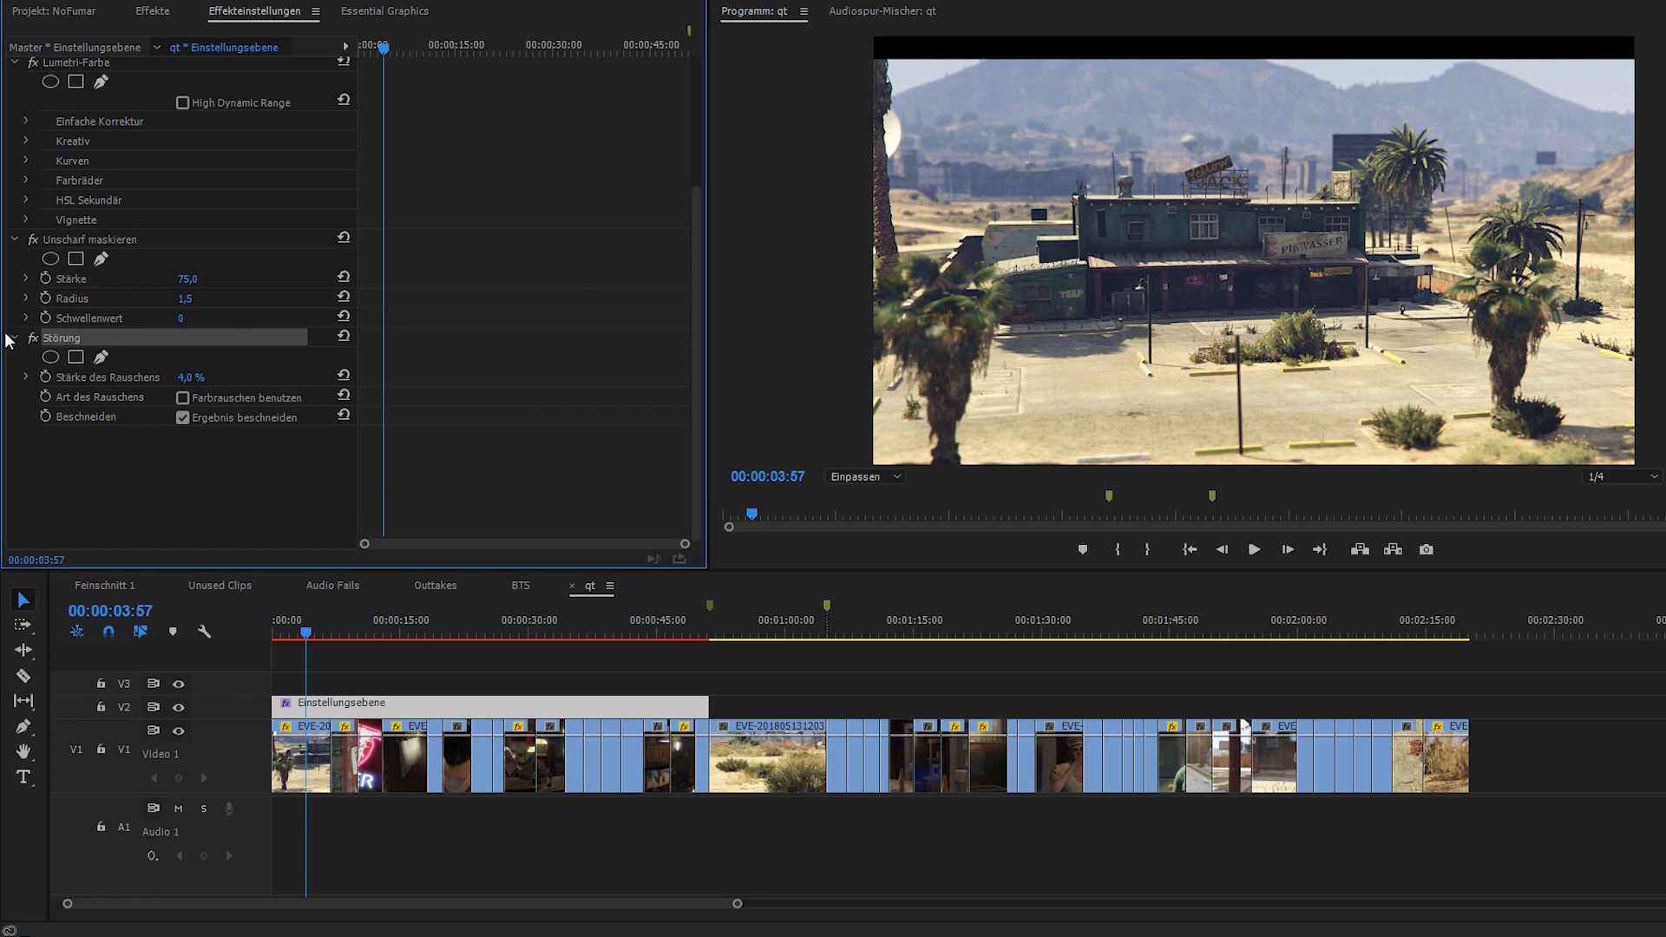
{"action": "left_click", "coordinate": [16, 241]}
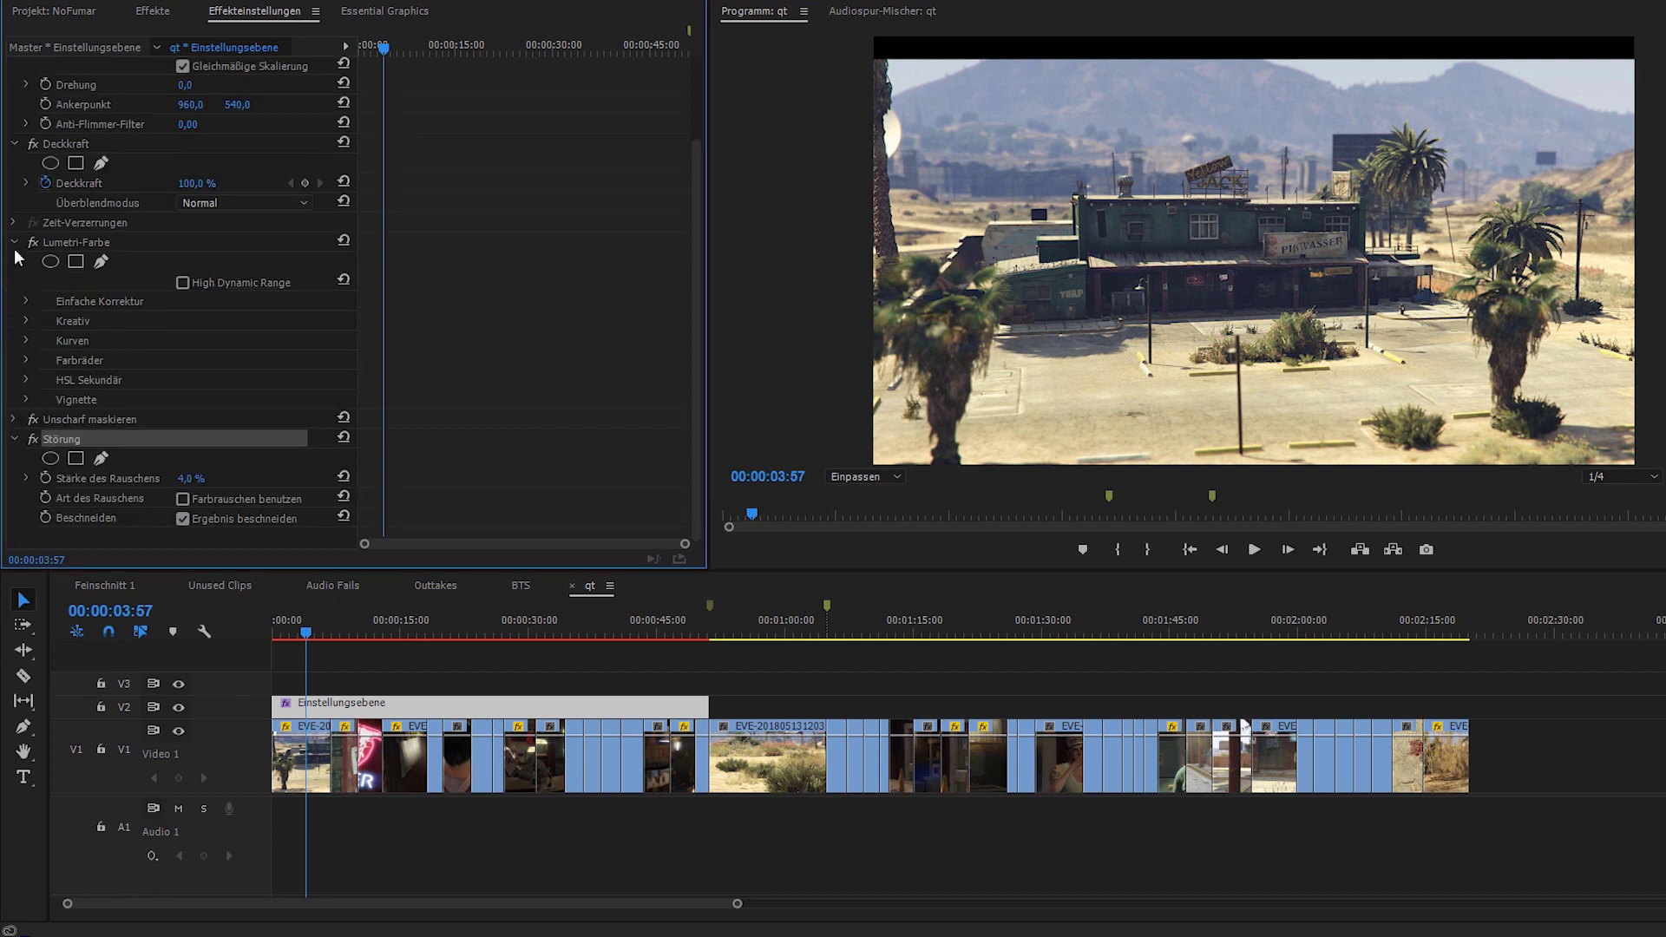
Collapse Störung and expand Lumetri basic correction to the Temperatur property.
{"action": "left_click", "coordinate": [14, 439]}
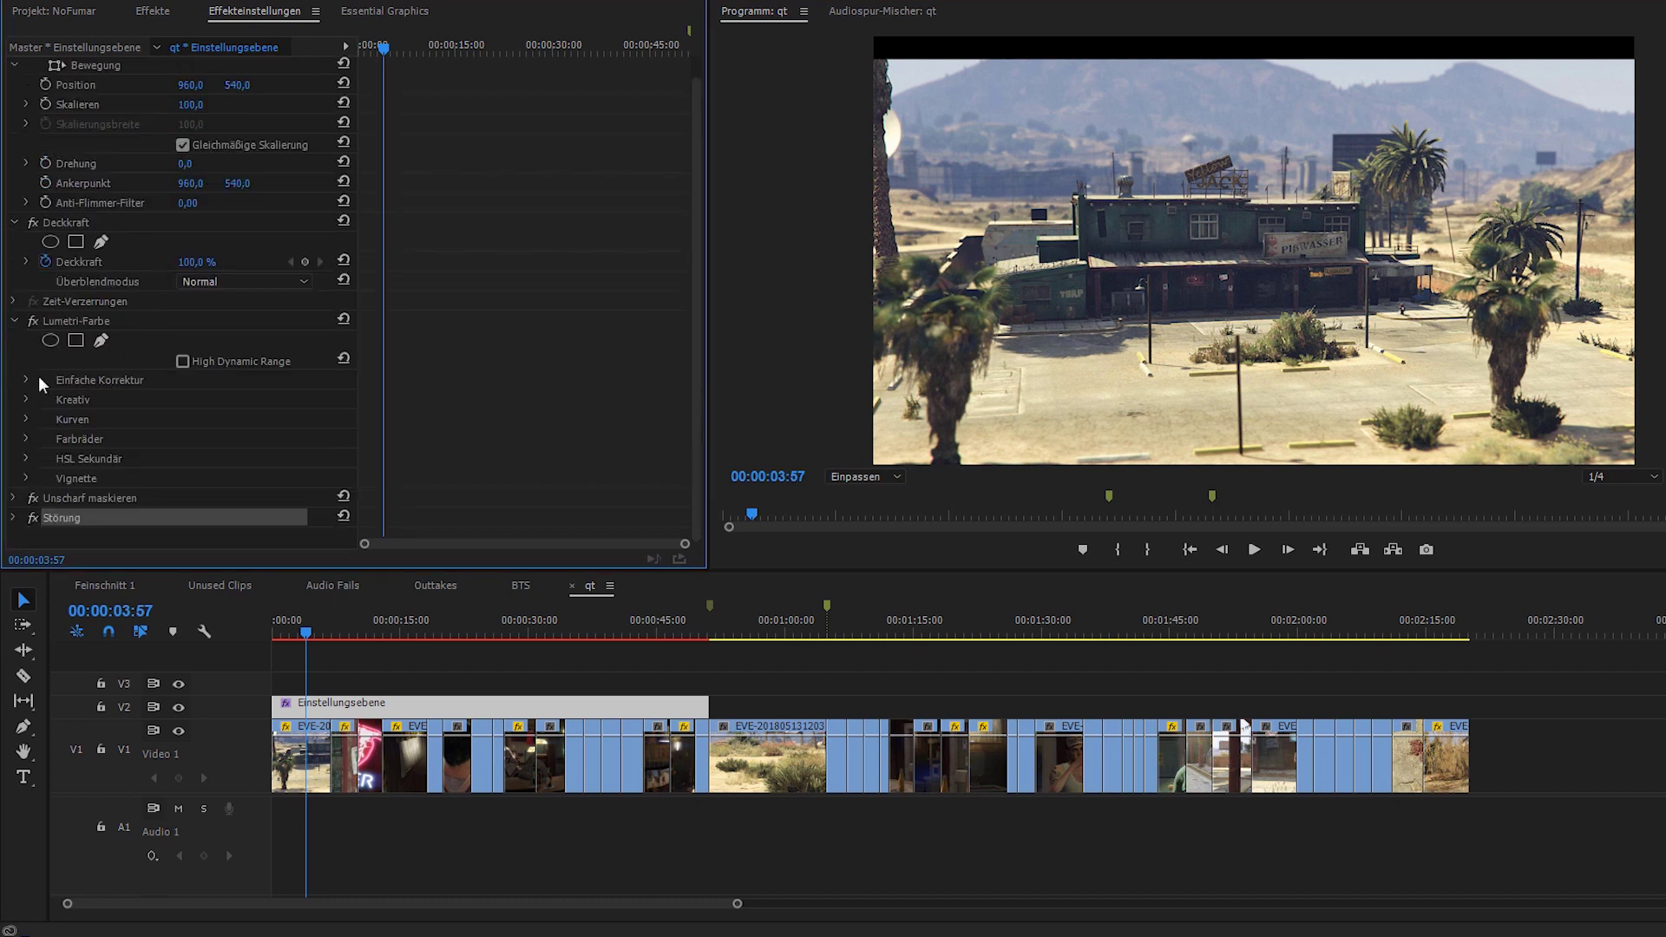
{"action": "left_click", "coordinate": [28, 376]}
{"action": "scroll", "coordinate": [111, 397], "scroll_direction": "down", "scroll_amount": 1}
{"action": "scroll", "coordinate": [111, 397], "scroll_direction": "down", "scroll_amount": 2}
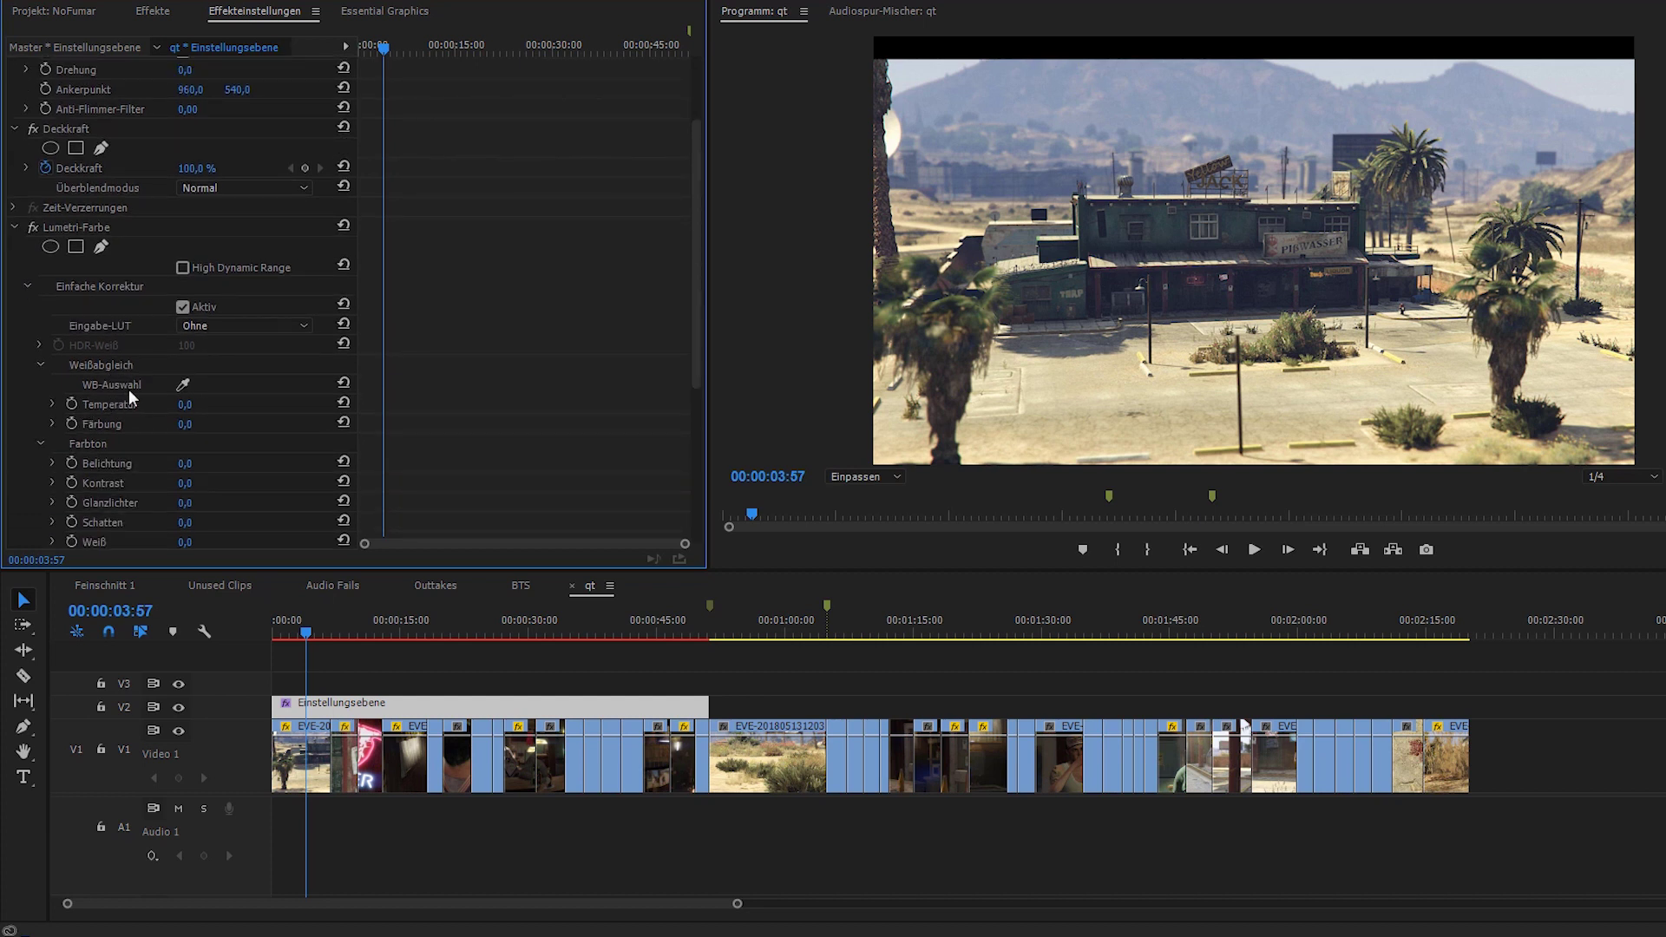
{"action": "left_click", "coordinate": [143, 405]}
{"action": "scroll", "coordinate": [174, 407], "scroll_direction": "down", "scroll_amount": 2}
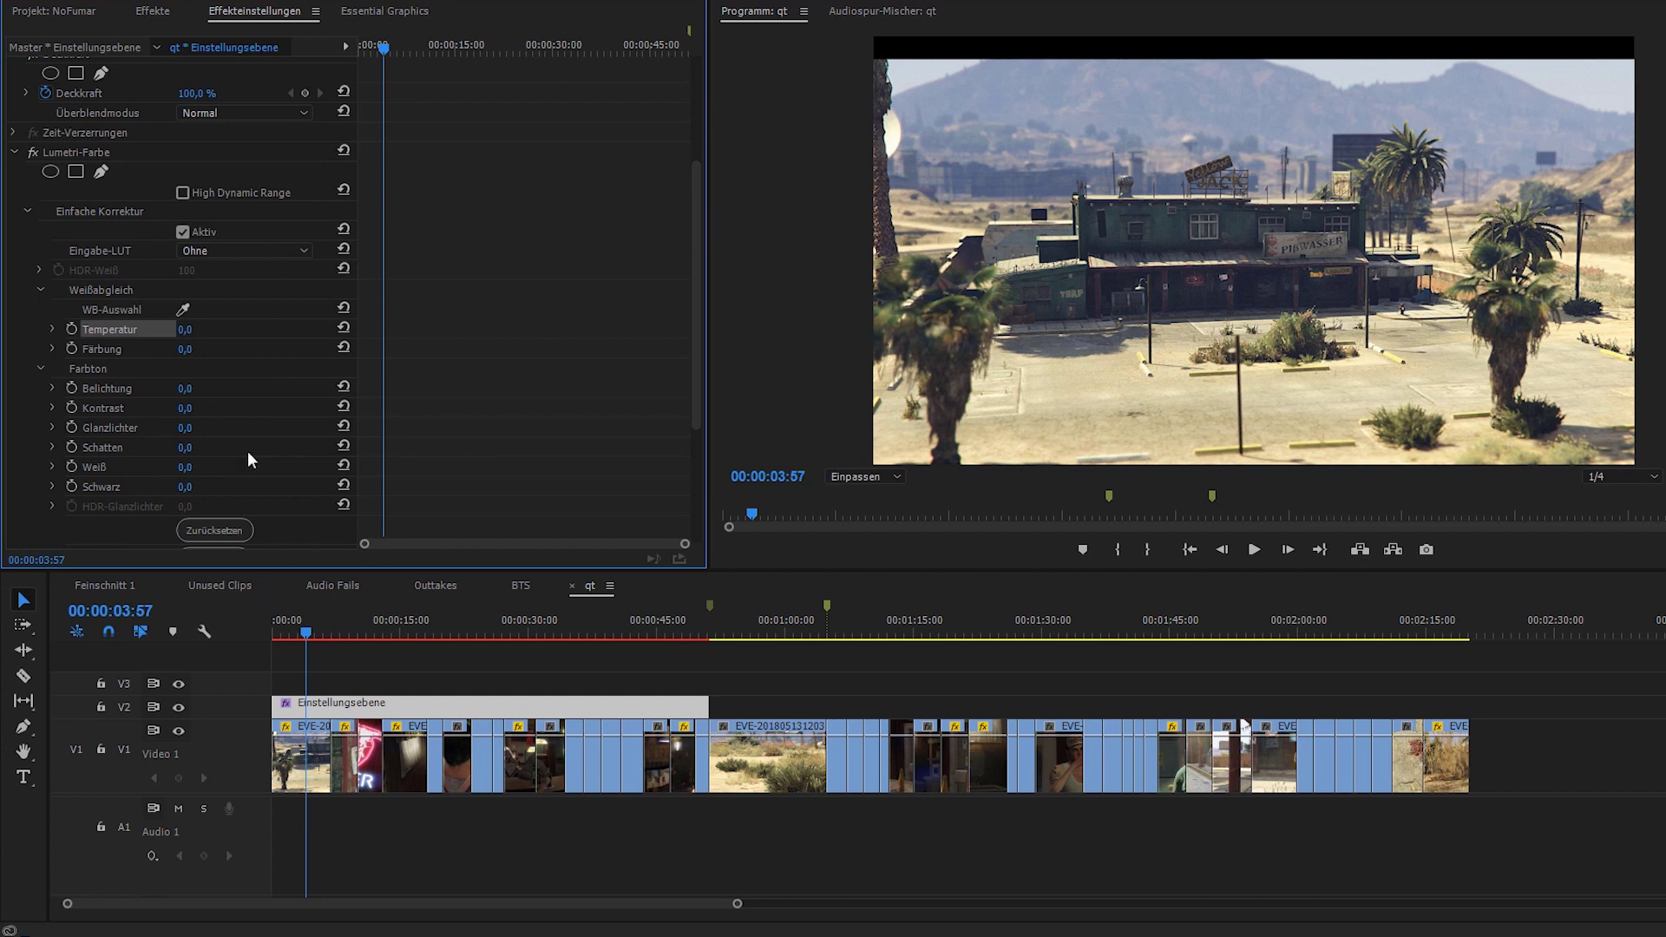
Try Temperatur -43, then scrub it warmer to settle at 20,0.
{"action": "left_click", "coordinate": [185, 329]}
{"action": "type", "text": "-43"}
{"action": "key", "text": "Return"}
{"action": "mouse_move", "coordinate": [200, 331]}
{"action": "left_mouse_down"}
{"action": "mouse_move", "coordinate": [264, 331]}
{"action": "mouse_move", "coordinate": [261, 365]}
{"action": "mouse_move", "coordinate": [170, 329]}
{"action": "left_mouse_up"}
{"action": "left_click_drag", "start_coordinate": [188, 330], "coordinate": [168, 330]}
{"action": "scroll", "coordinate": [260, 338], "scroll_direction": "down", "scroll_amount": 1}
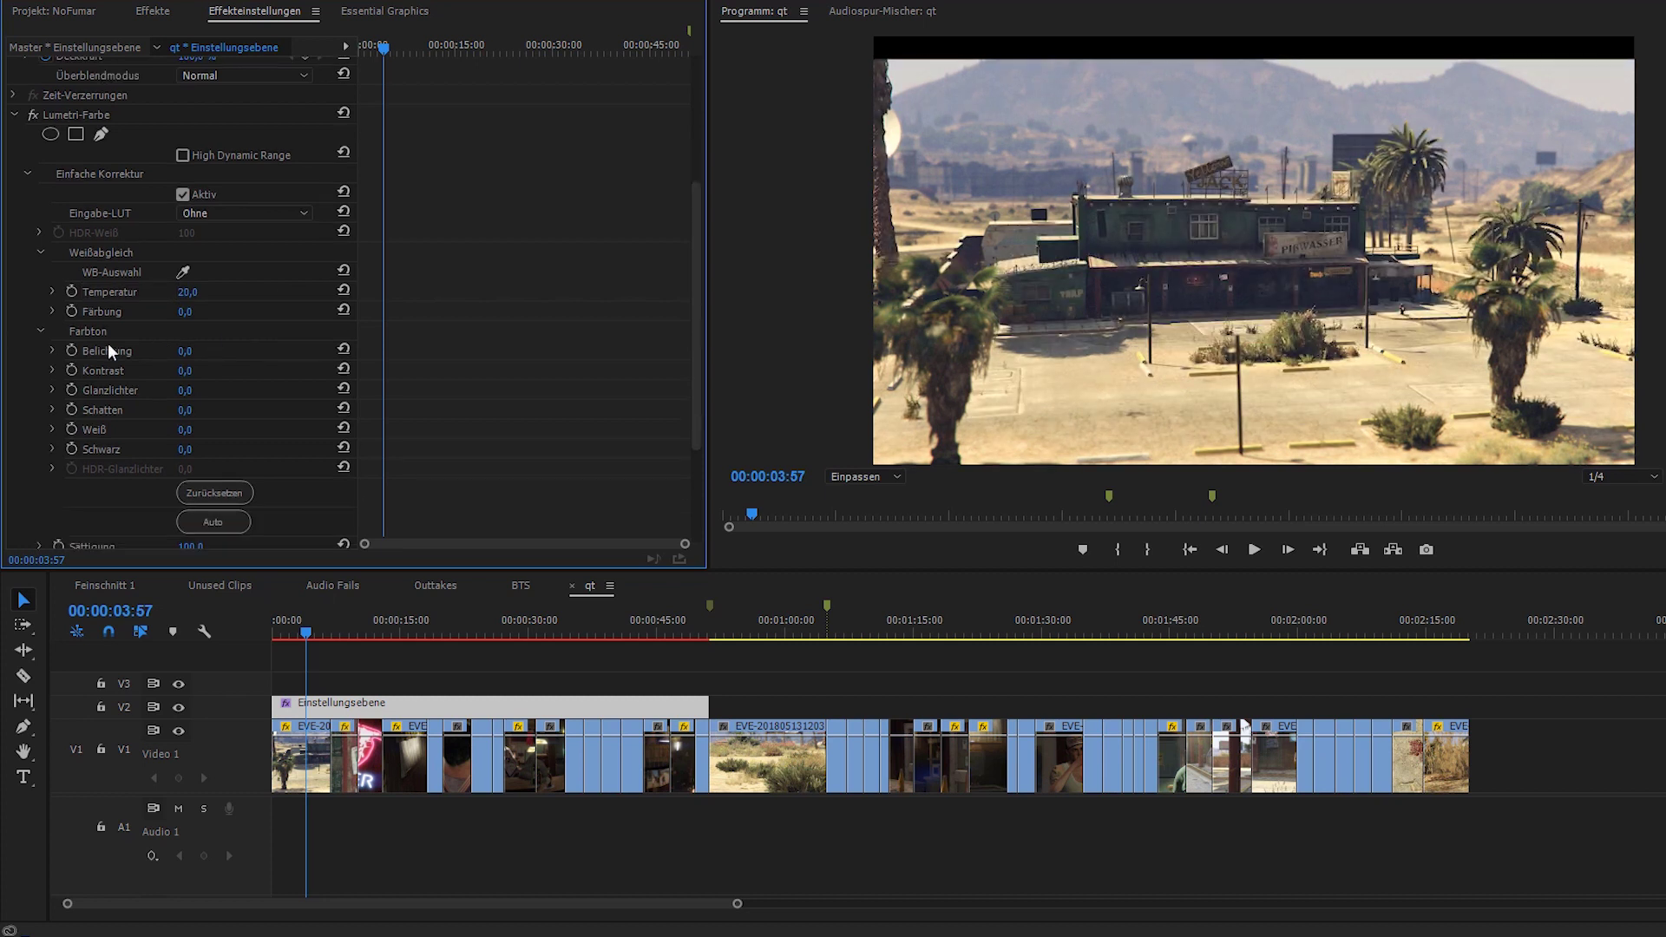
Set Lumetri Belichtung to 0,7, then lower it to 0,5.
{"action": "left_click", "coordinate": [186, 351]}
{"action": "type", "text": "0,"}
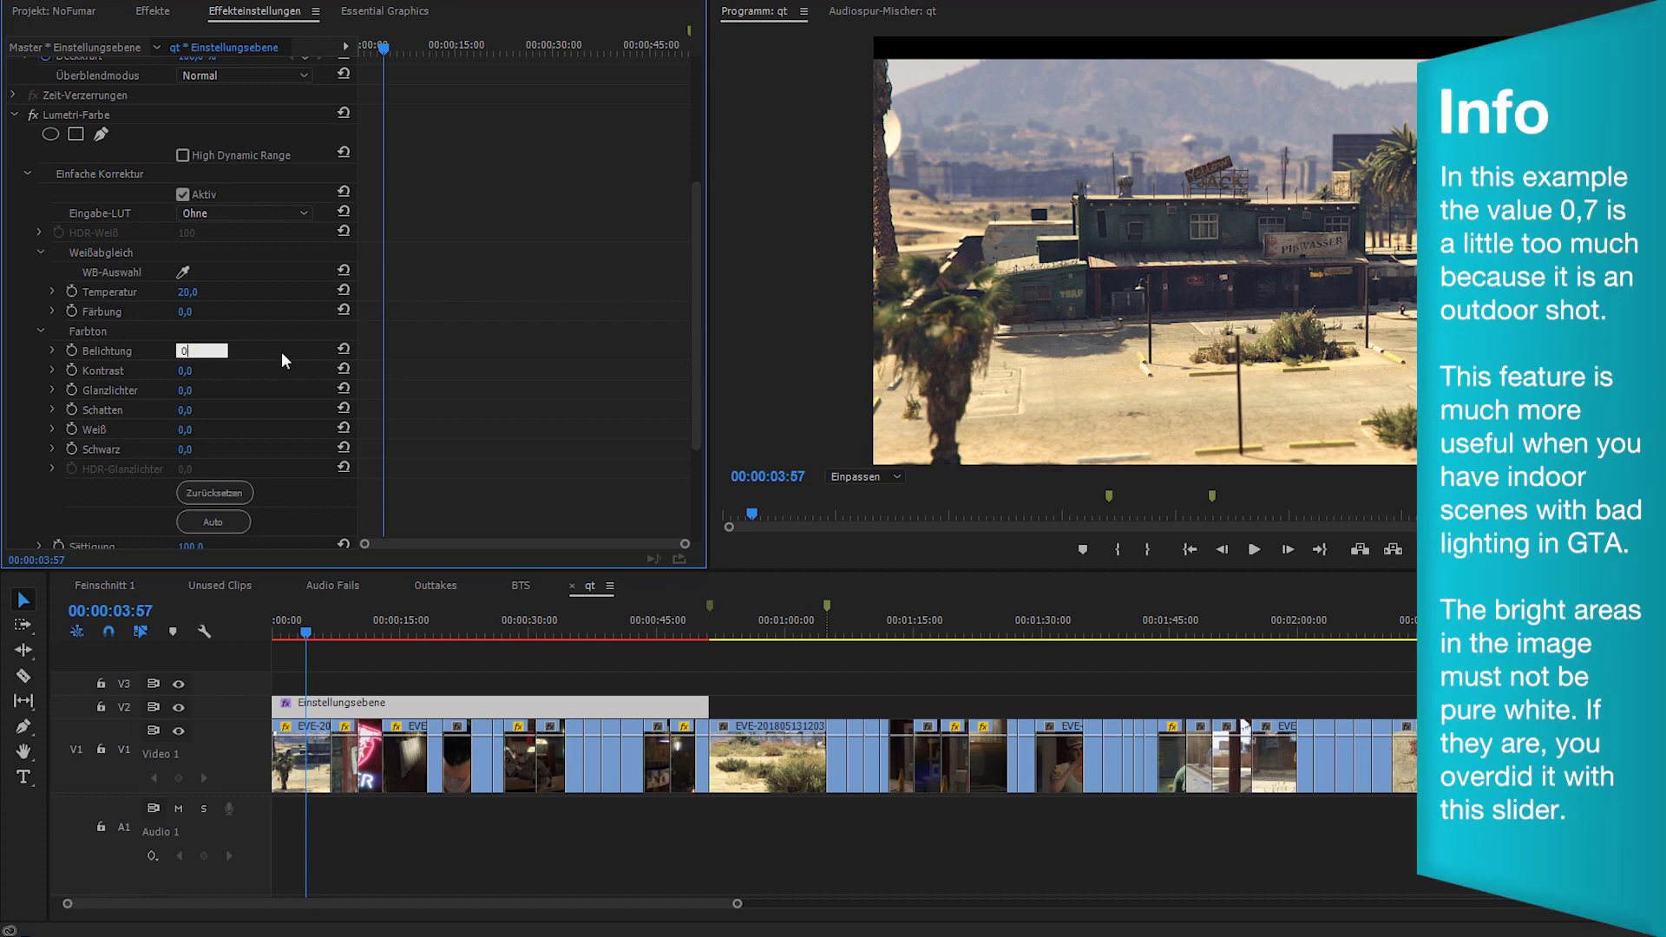
{"action": "type", "text": "7"}
{"action": "key", "text": "Return"}
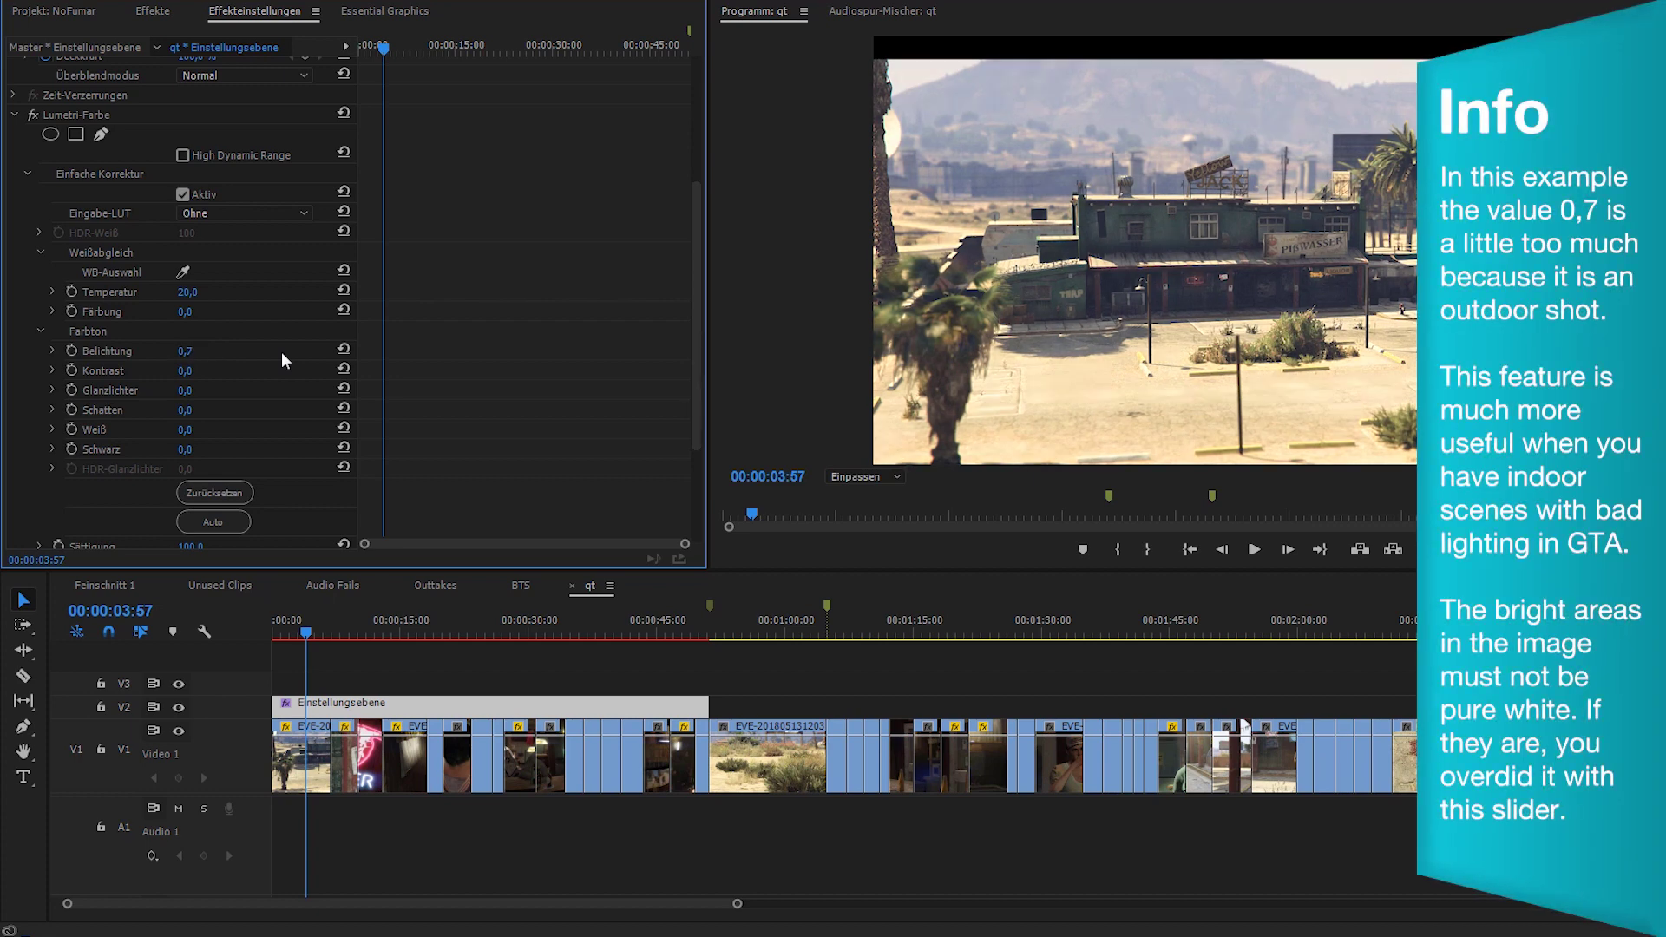
{"action": "left_click", "coordinate": [186, 351]}
{"action": "type", "text": "0,5"}
{"action": "key", "text": "Return"}
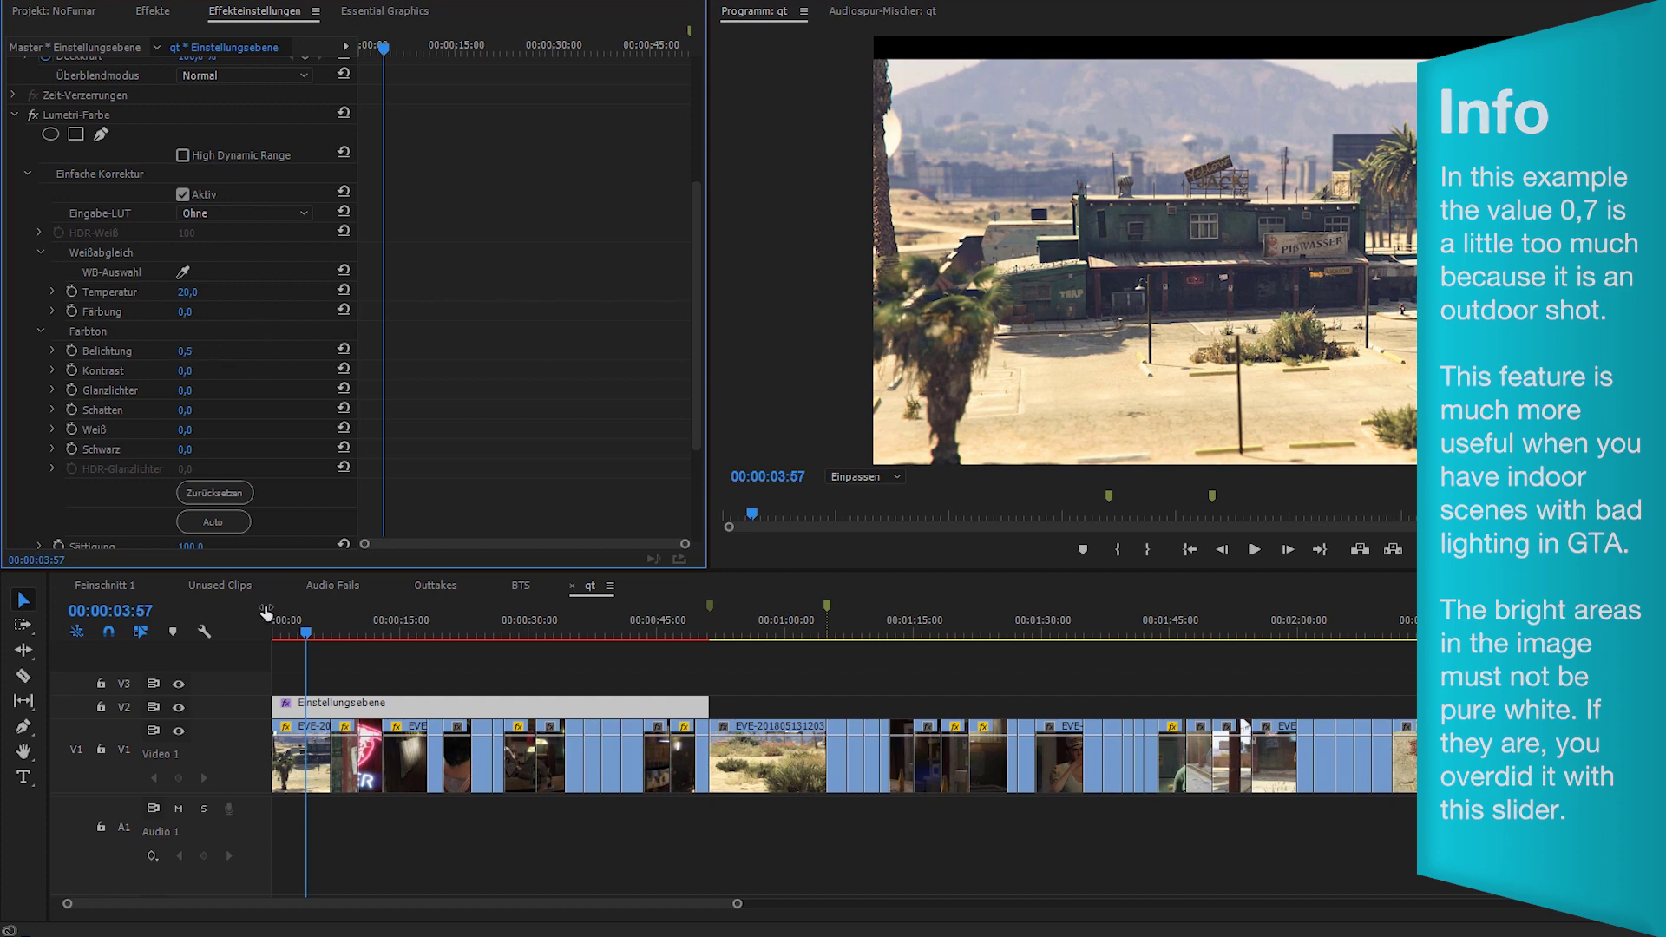
{"action": "scroll", "coordinate": [425, 430], "scroll_direction": "down", "scroll_amount": 3}
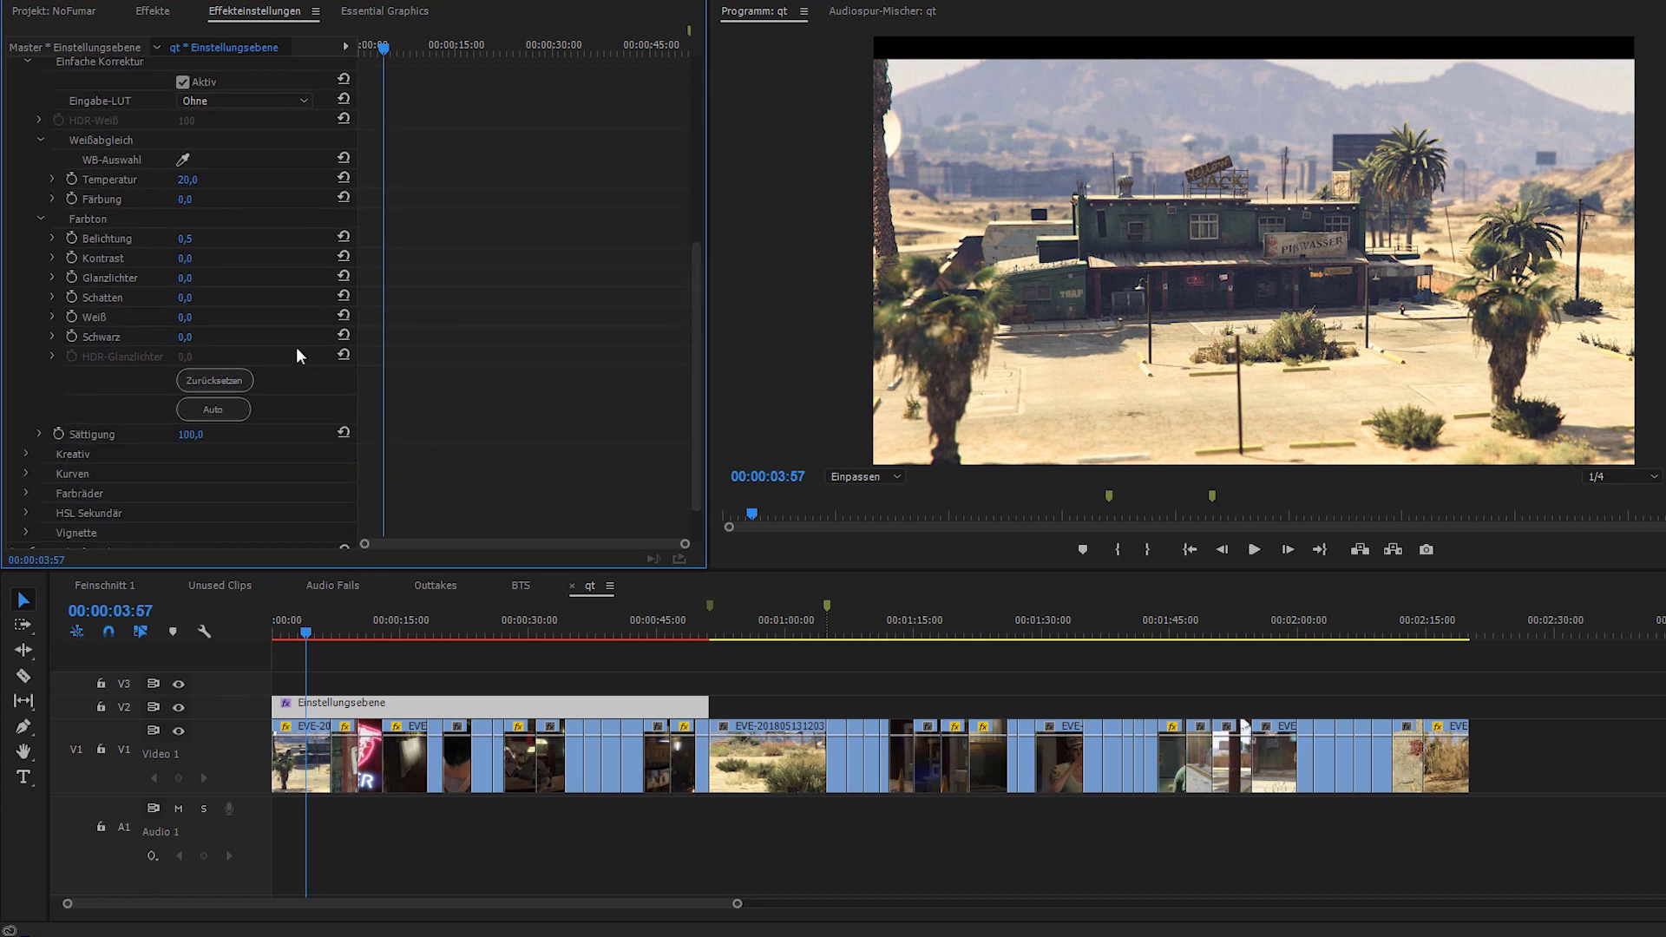
Auto-adjust the basic tone values and raise Sättigung to 132.
{"action": "left_click", "coordinate": [186, 257]}
{"action": "left_click", "coordinate": [212, 408]}
{"action": "left_click", "coordinate": [191, 434]}
{"action": "key", "text": "Return"}
{"action": "key", "text": "shift+Up"}
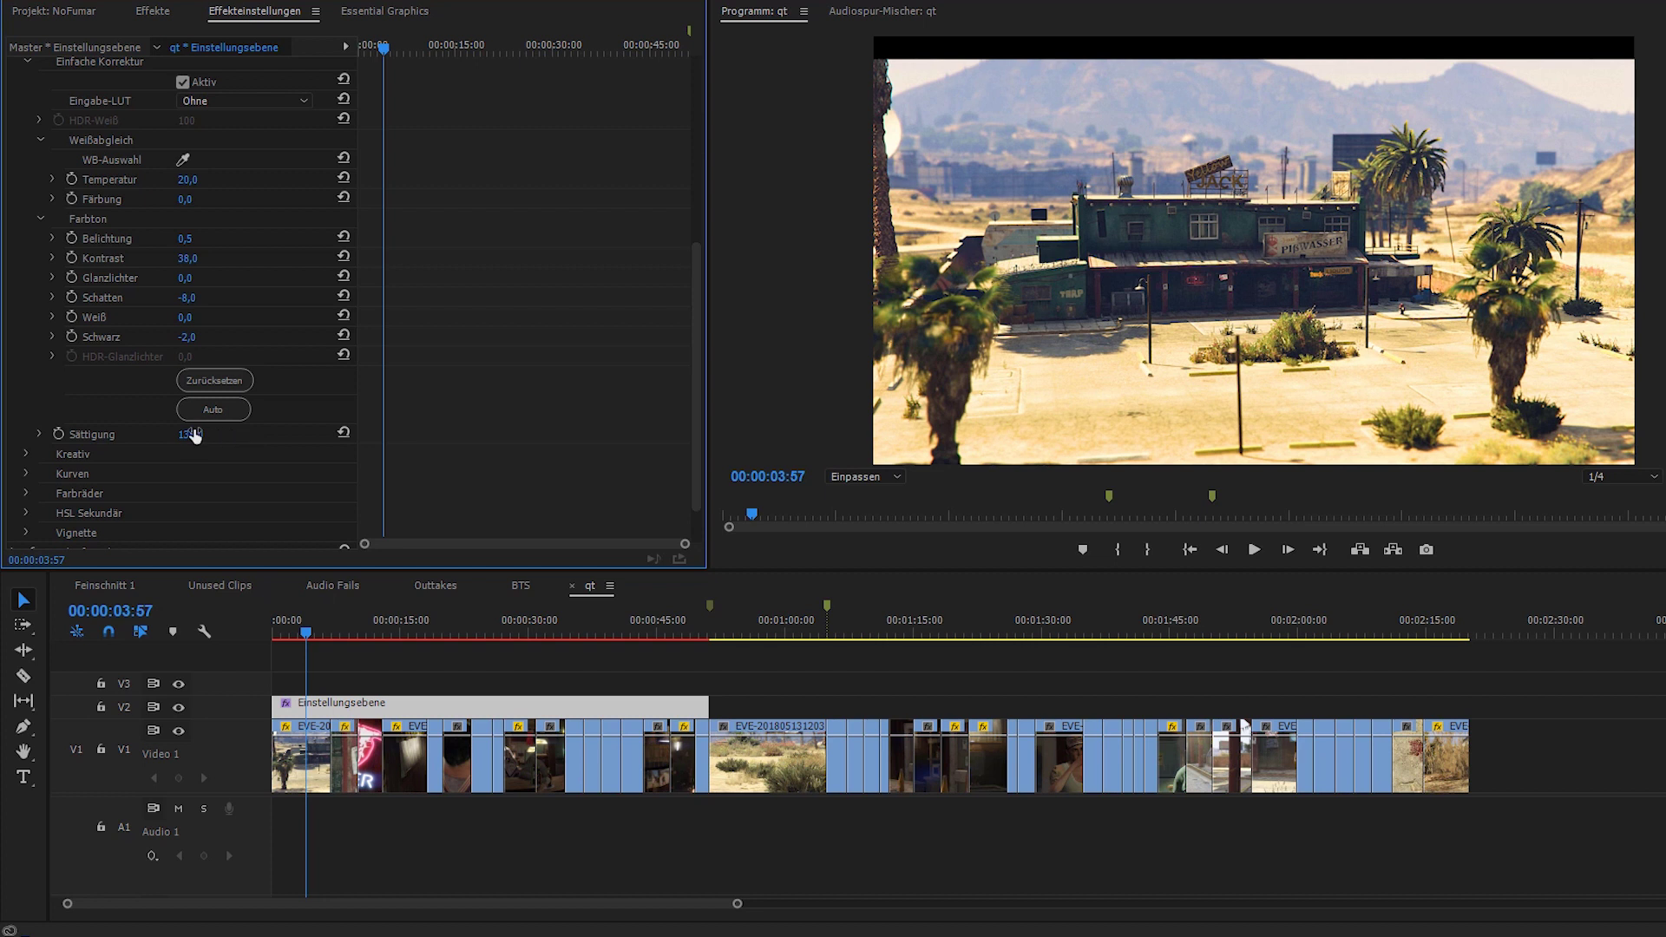
{"action": "mouse_move", "coordinate": [194, 435]}
{"action": "left_mouse_down"}
{"action": "mouse_move", "coordinate": [214, 435]}
{"action": "mouse_move", "coordinate": [172, 434]}
{"action": "left_mouse_up"}
Expand the Lumetri curves and try a slight RGB curve adjustment.
{"action": "scroll", "coordinate": [200, 438], "scroll_direction": "down", "scroll_amount": 1}
{"action": "left_click", "coordinate": [23, 396]}
{"action": "scroll", "coordinate": [308, 368], "scroll_direction": "down", "scroll_amount": 5}
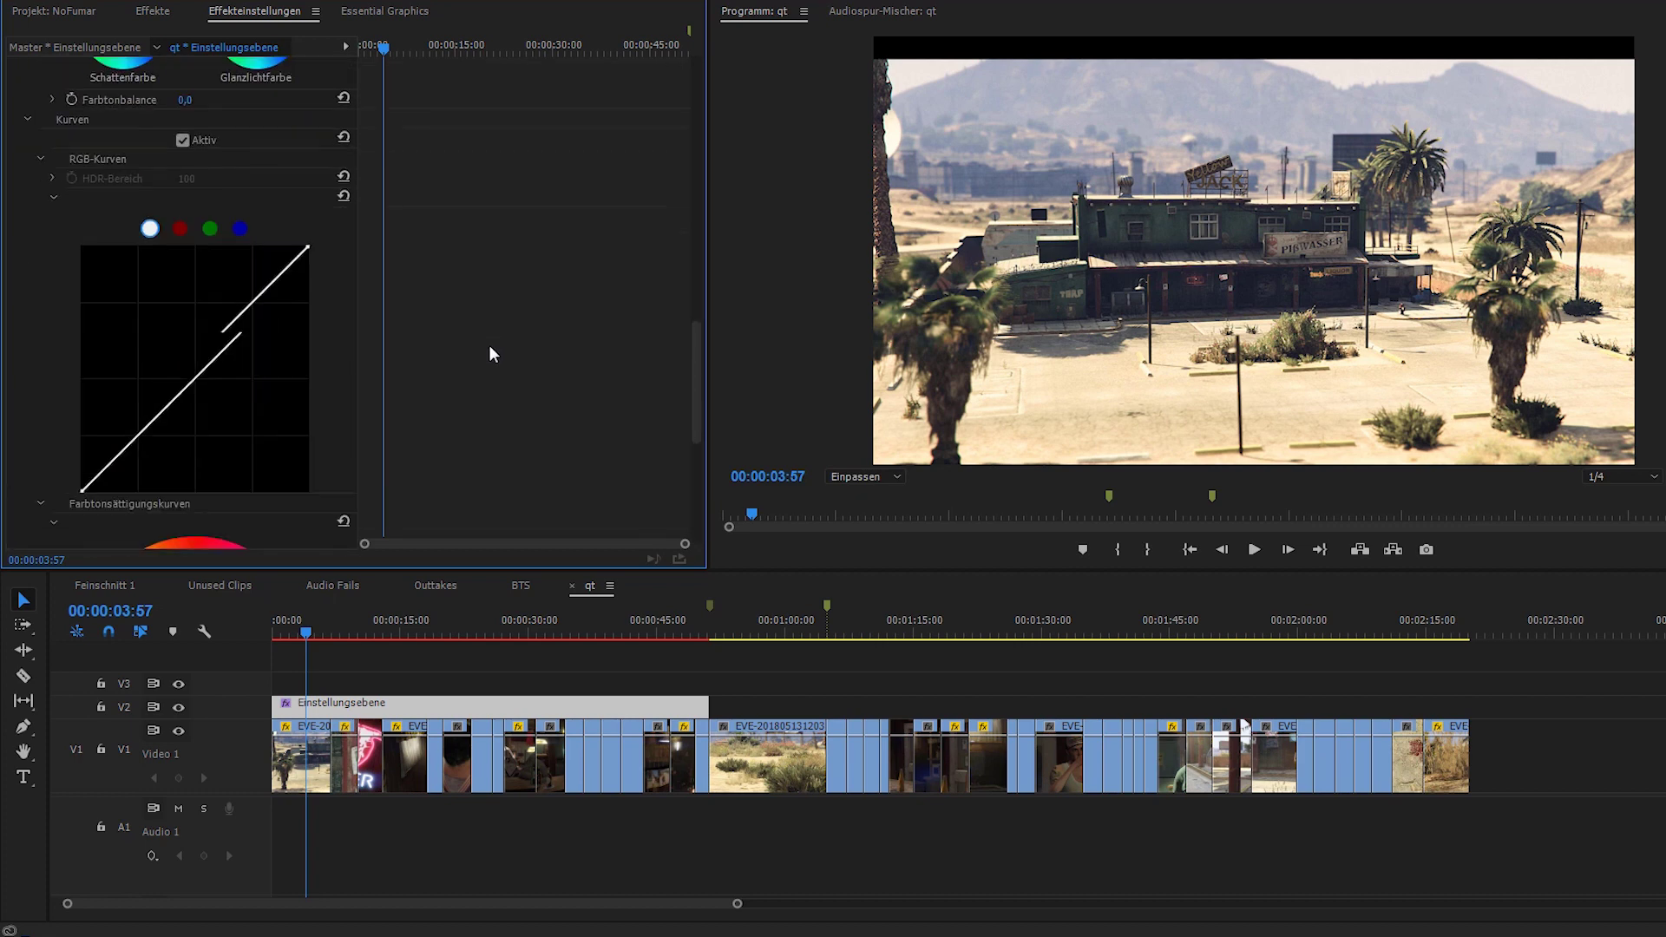
{"action": "mouse_move", "coordinate": [201, 212]}
{"action": "left_mouse_down"}
{"action": "mouse_move", "coordinate": [205, 233]}
{"action": "mouse_move", "coordinate": [203, 208]}
{"action": "left_mouse_up"}
{"action": "scroll", "coordinate": [101, 410], "scroll_direction": "down", "scroll_amount": 5}
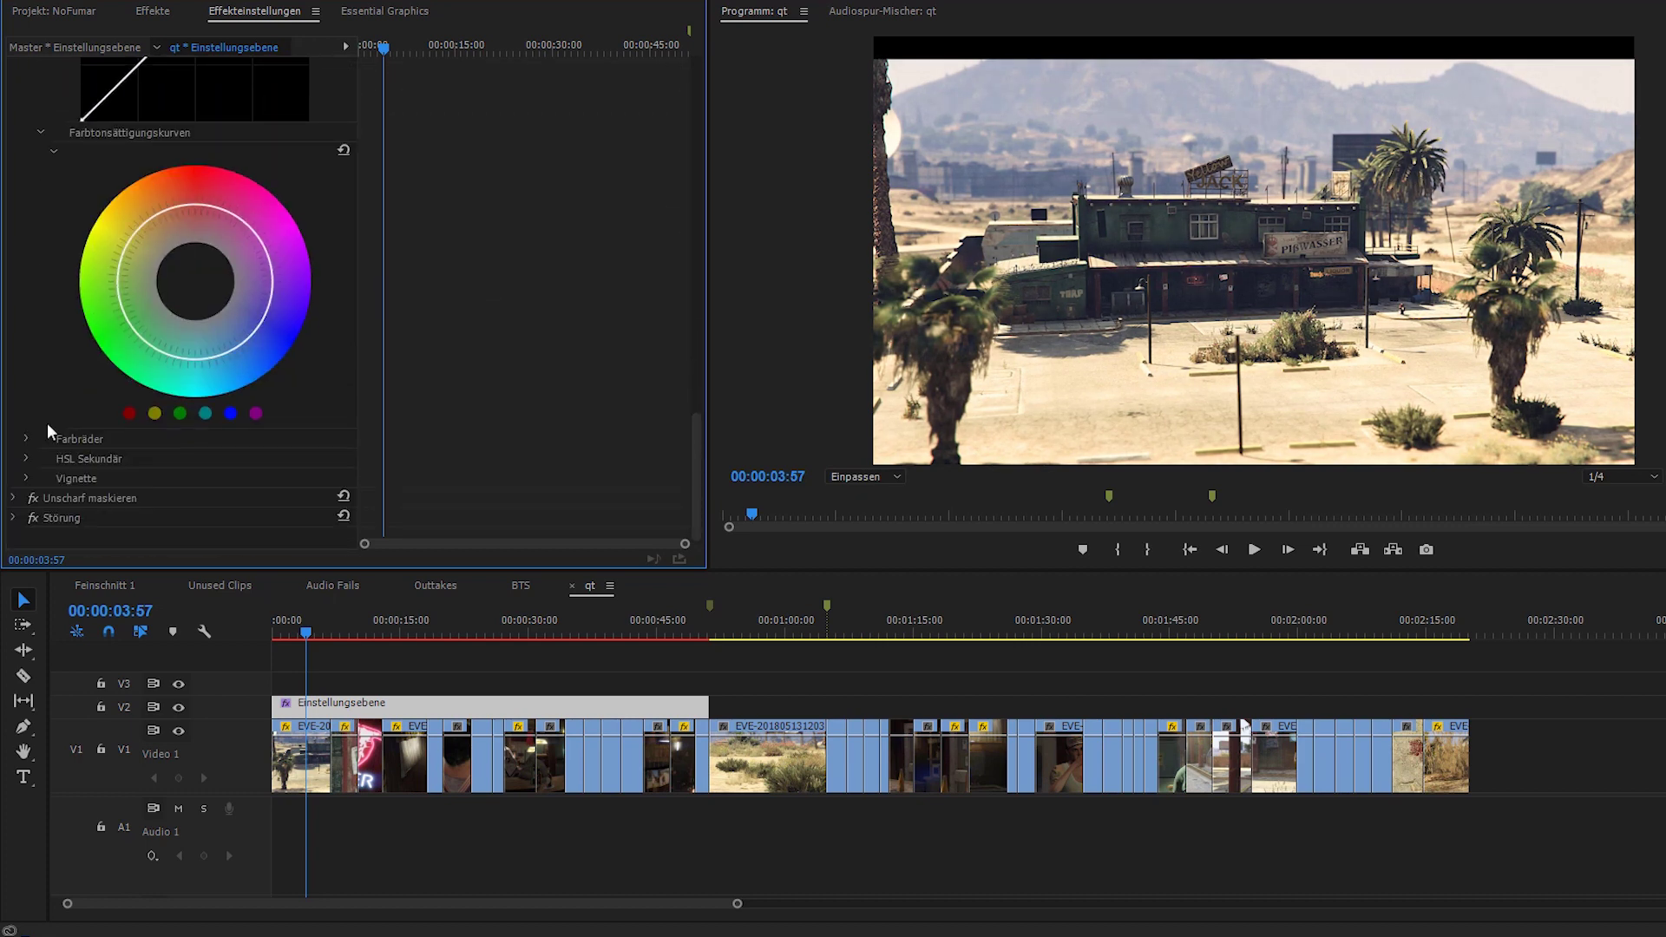
{"action": "scroll", "coordinate": [493, 346], "scroll_direction": "down", "scroll_amount": 5}
{"action": "scroll", "coordinate": [504, 356], "scroll_direction": "up", "scroll_amount": 5}
{"action": "scroll", "coordinate": [491, 357], "scroll_direction": "down", "scroll_amount": 5}
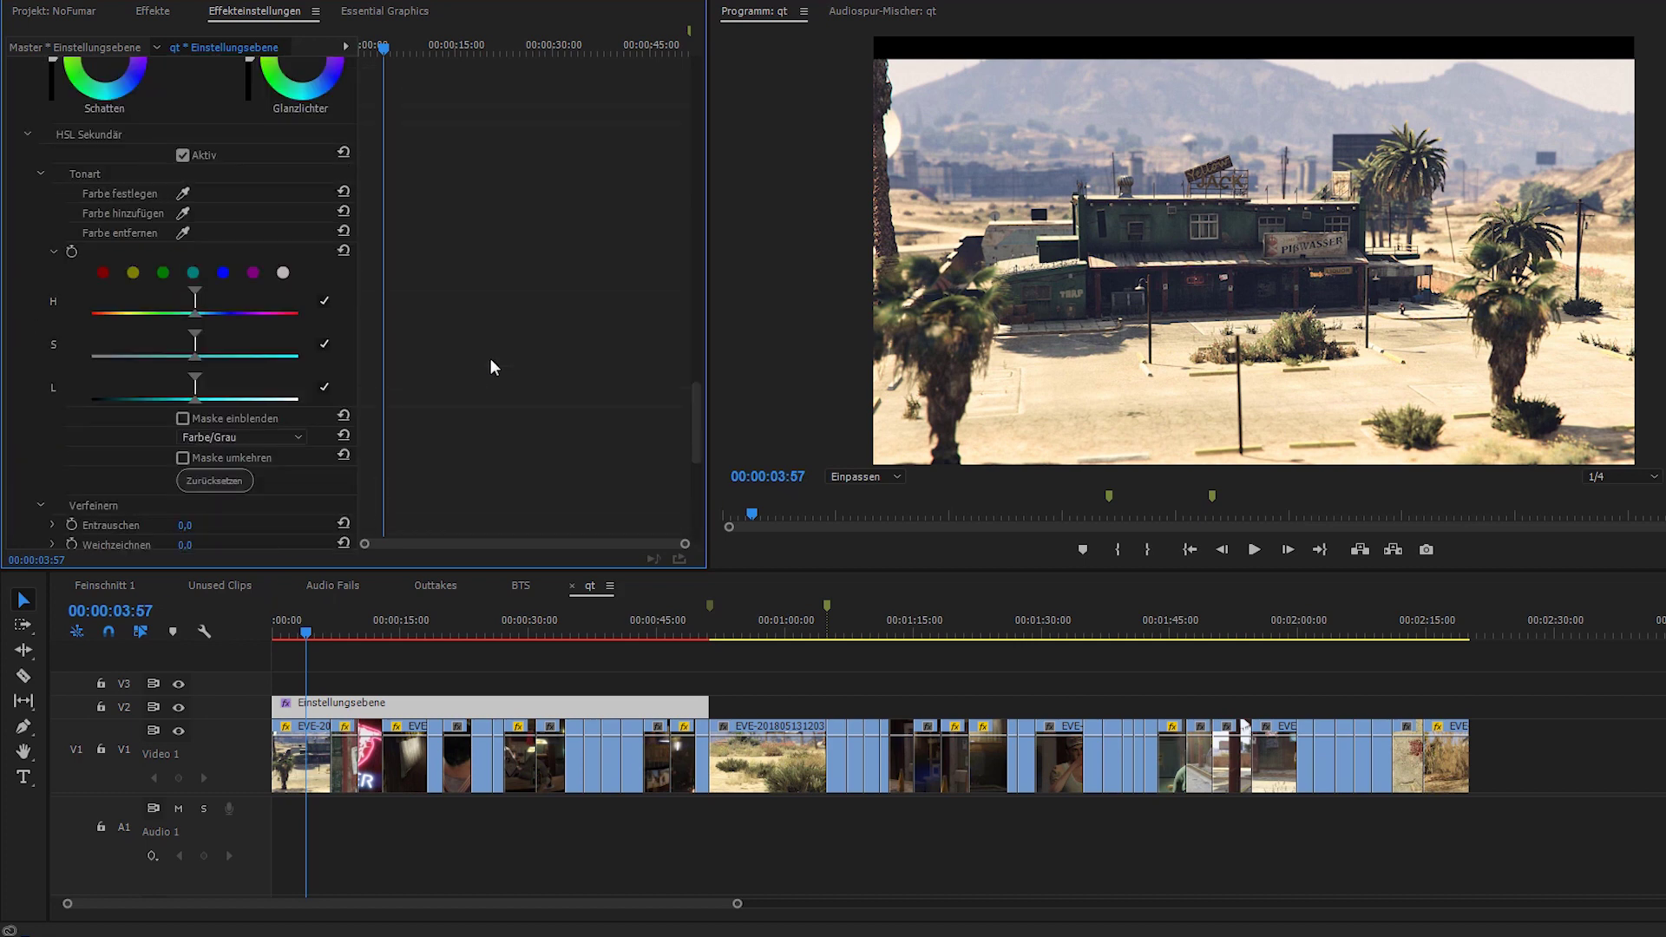
{"action": "scroll", "coordinate": [491, 364], "scroll_direction": "up", "scroll_amount": 5}
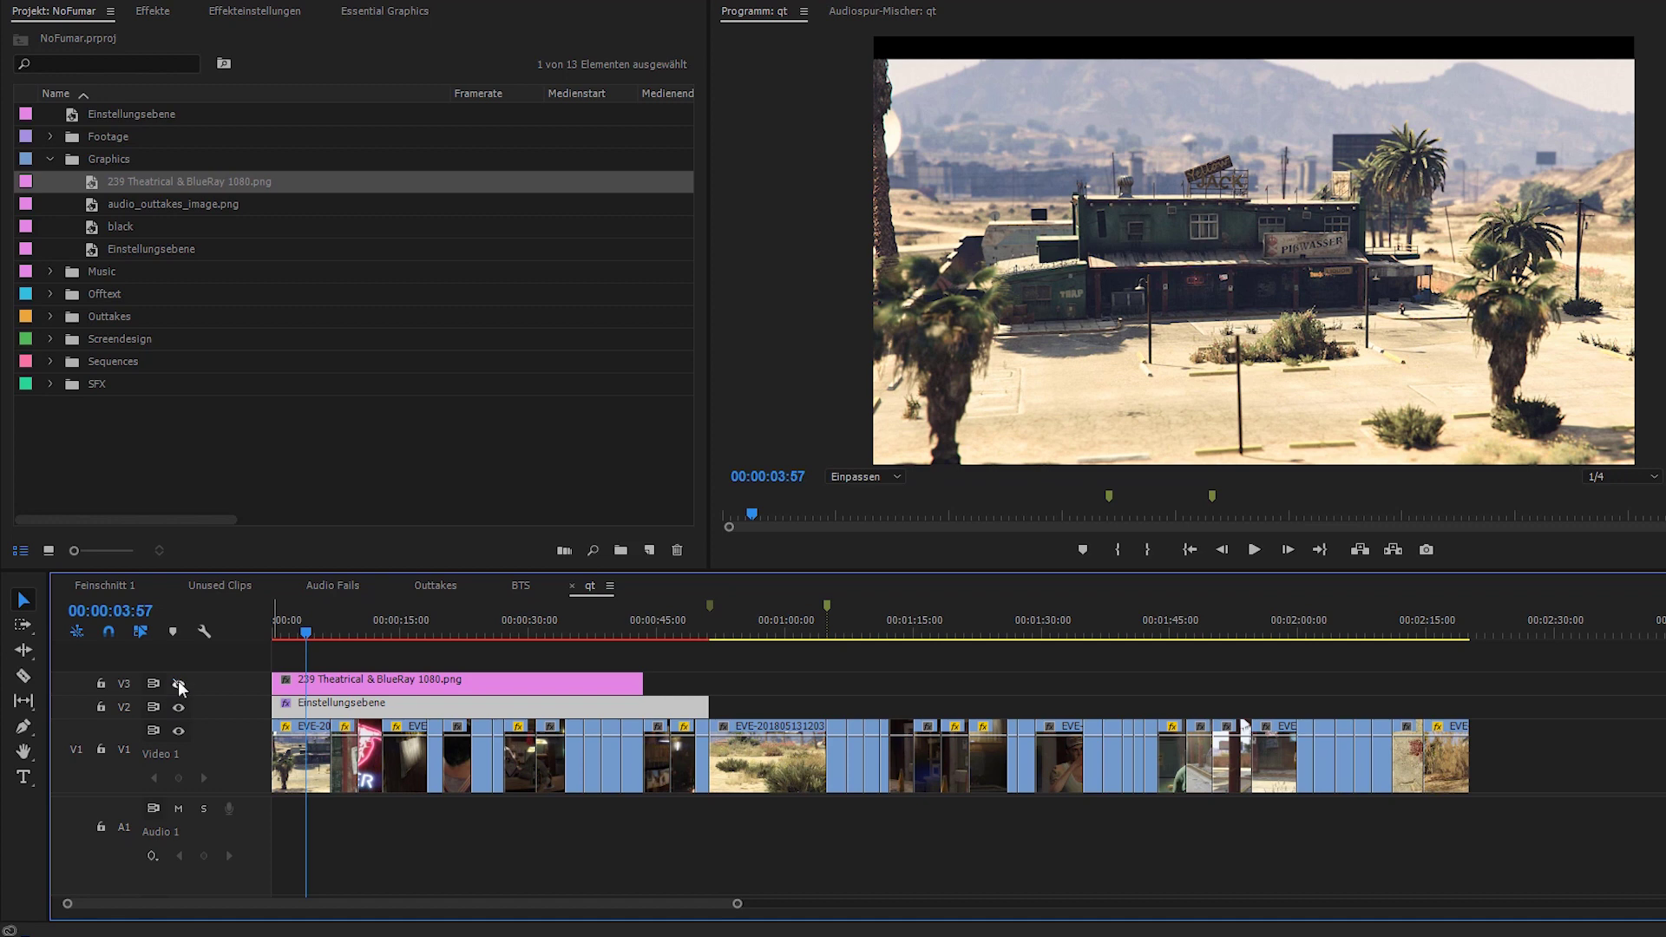
Turn on the V3 letterbox overlay, briefly hiding it to compare, and leave it visible.
{"action": "left_click", "coordinate": [178, 683]}
{"action": "left_click", "coordinate": [179, 682]}
{"action": "left_click", "coordinate": [179, 683]}
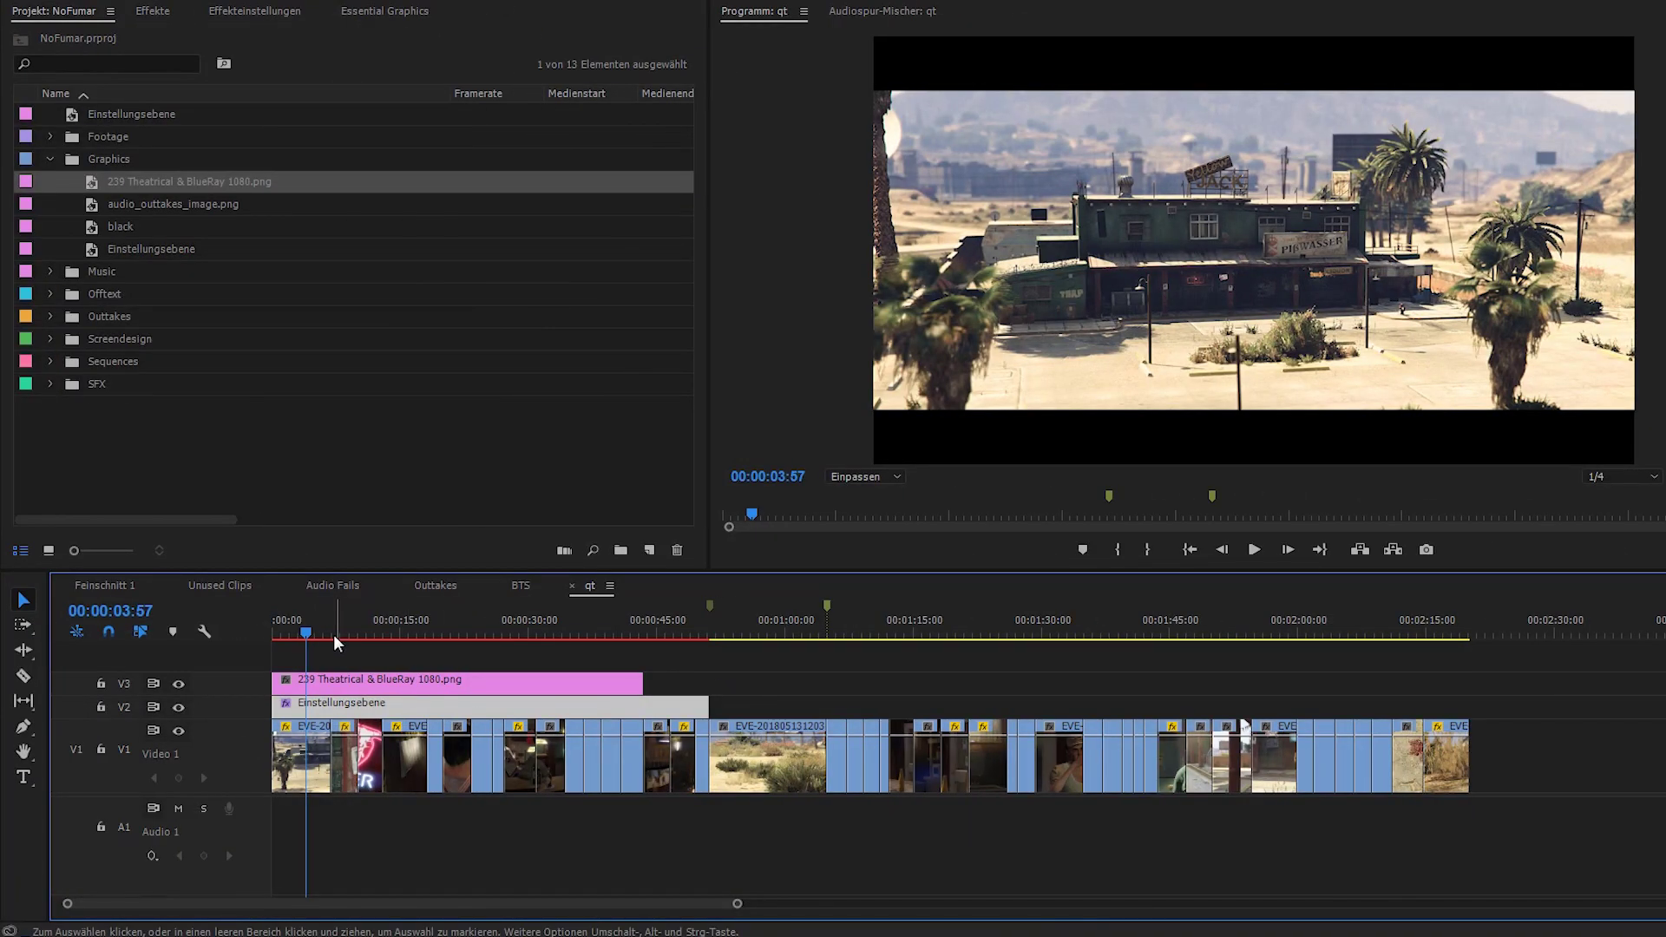
At 00:00:21:23, toggle the V2 adjustment layer off and back on to compare the grade.
{"action": "left_click_drag", "start_coordinate": [429, 628], "coordinate": [454, 640]}
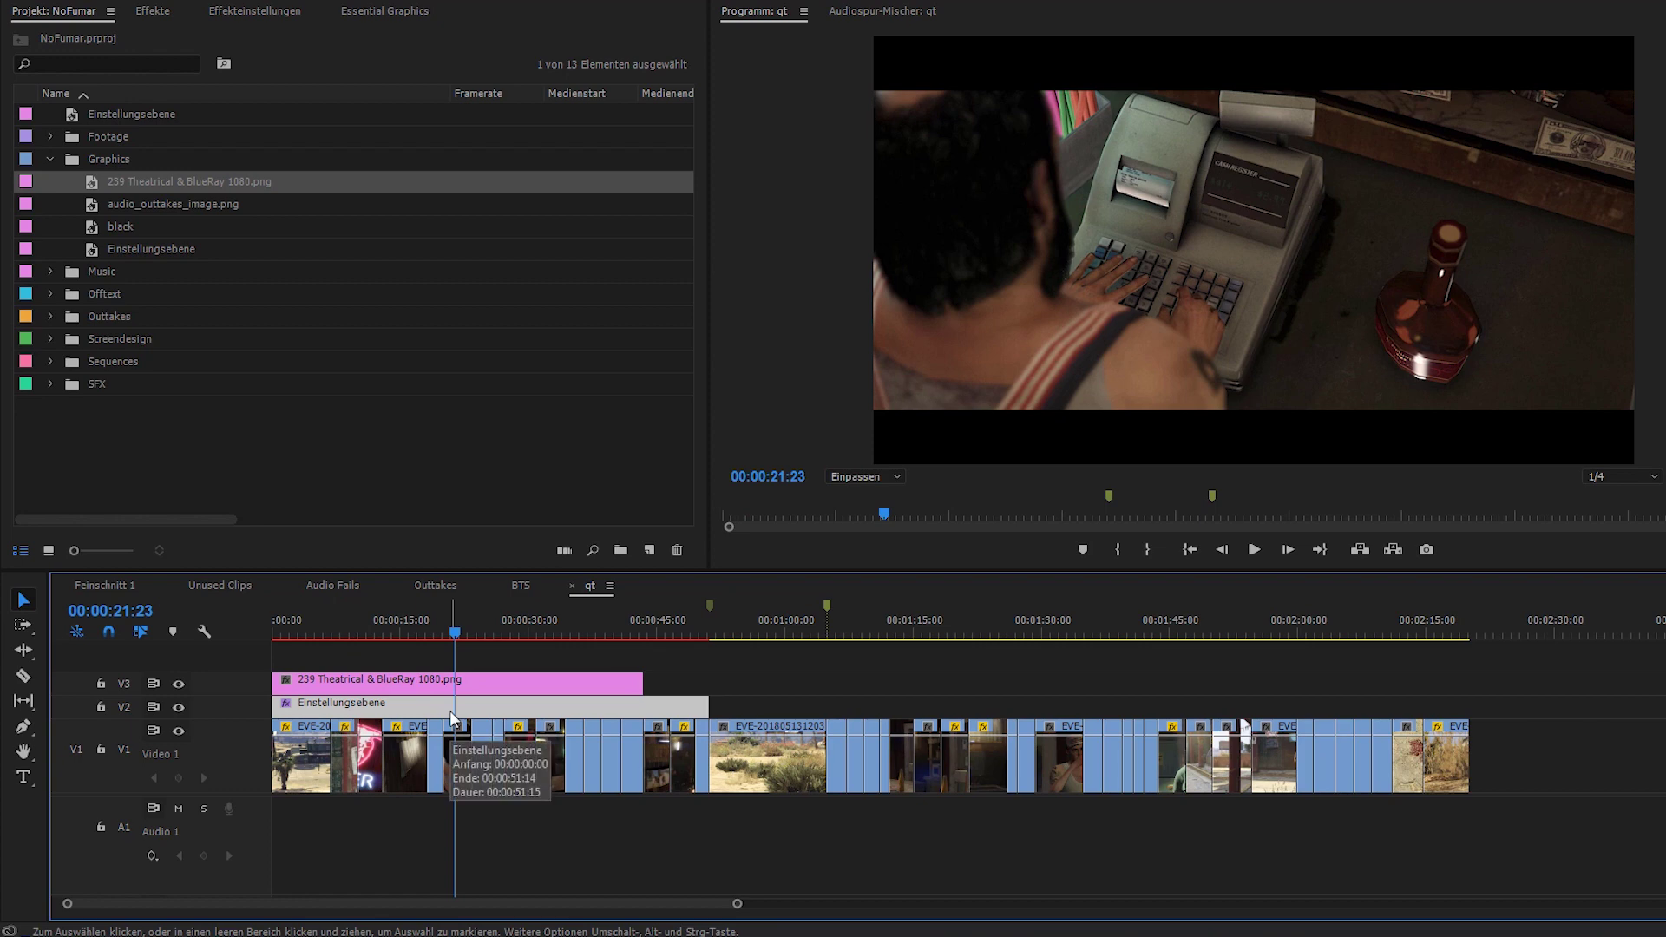
{"action": "left_click", "coordinate": [179, 707]}
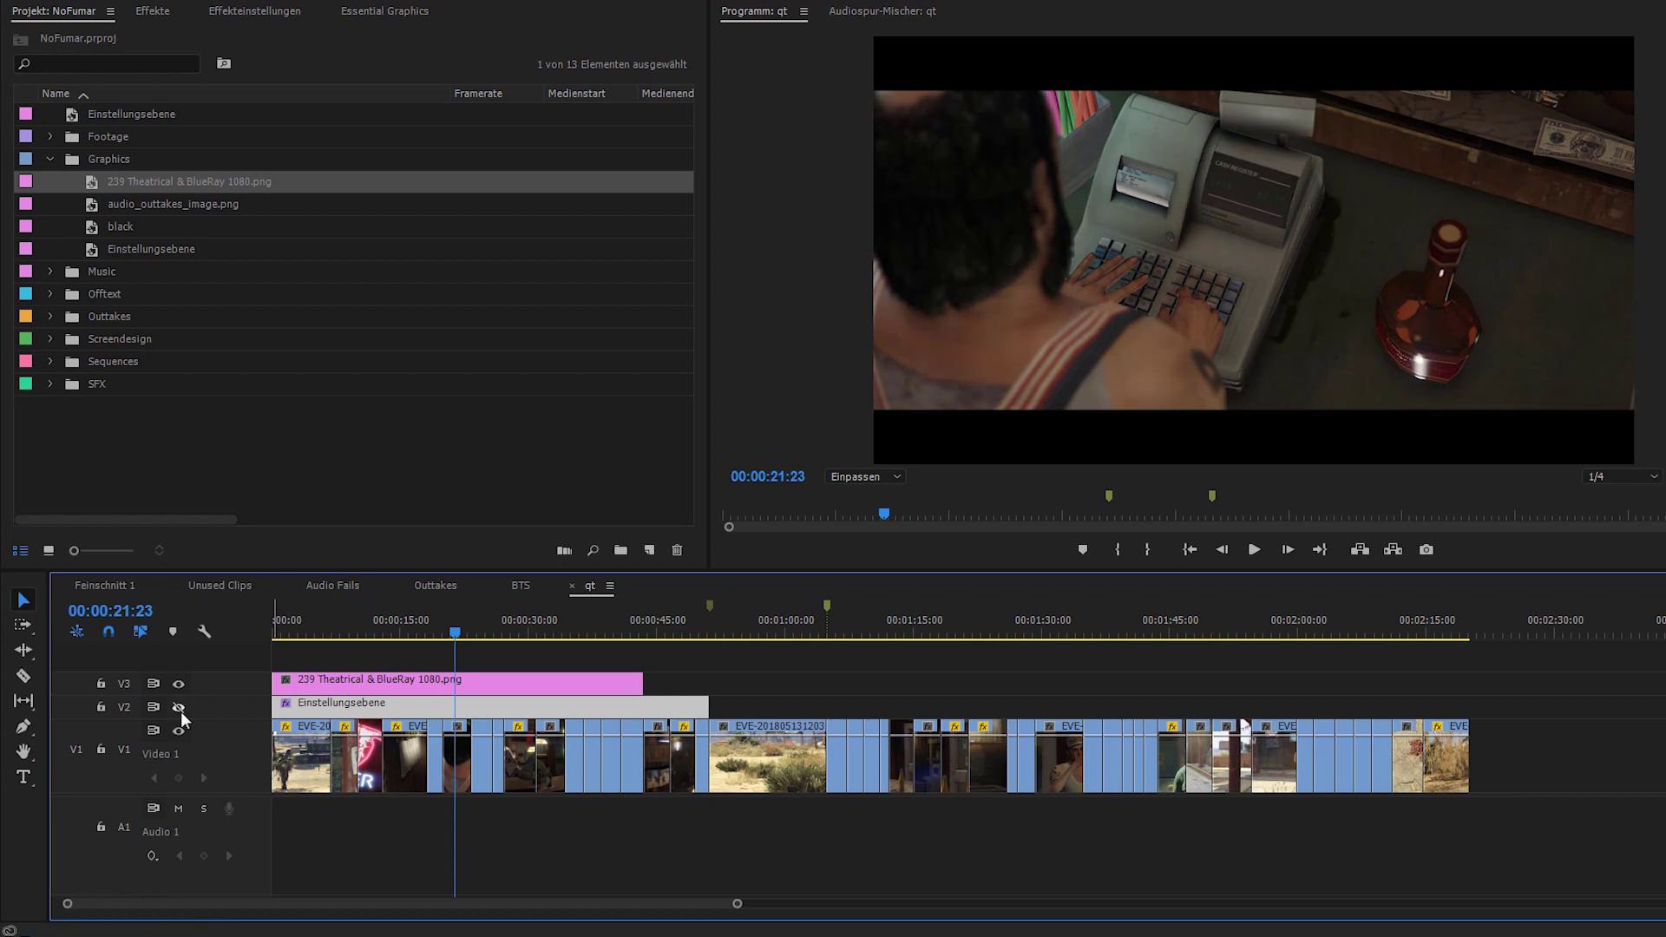
{"action": "left_click", "coordinate": [179, 707]}
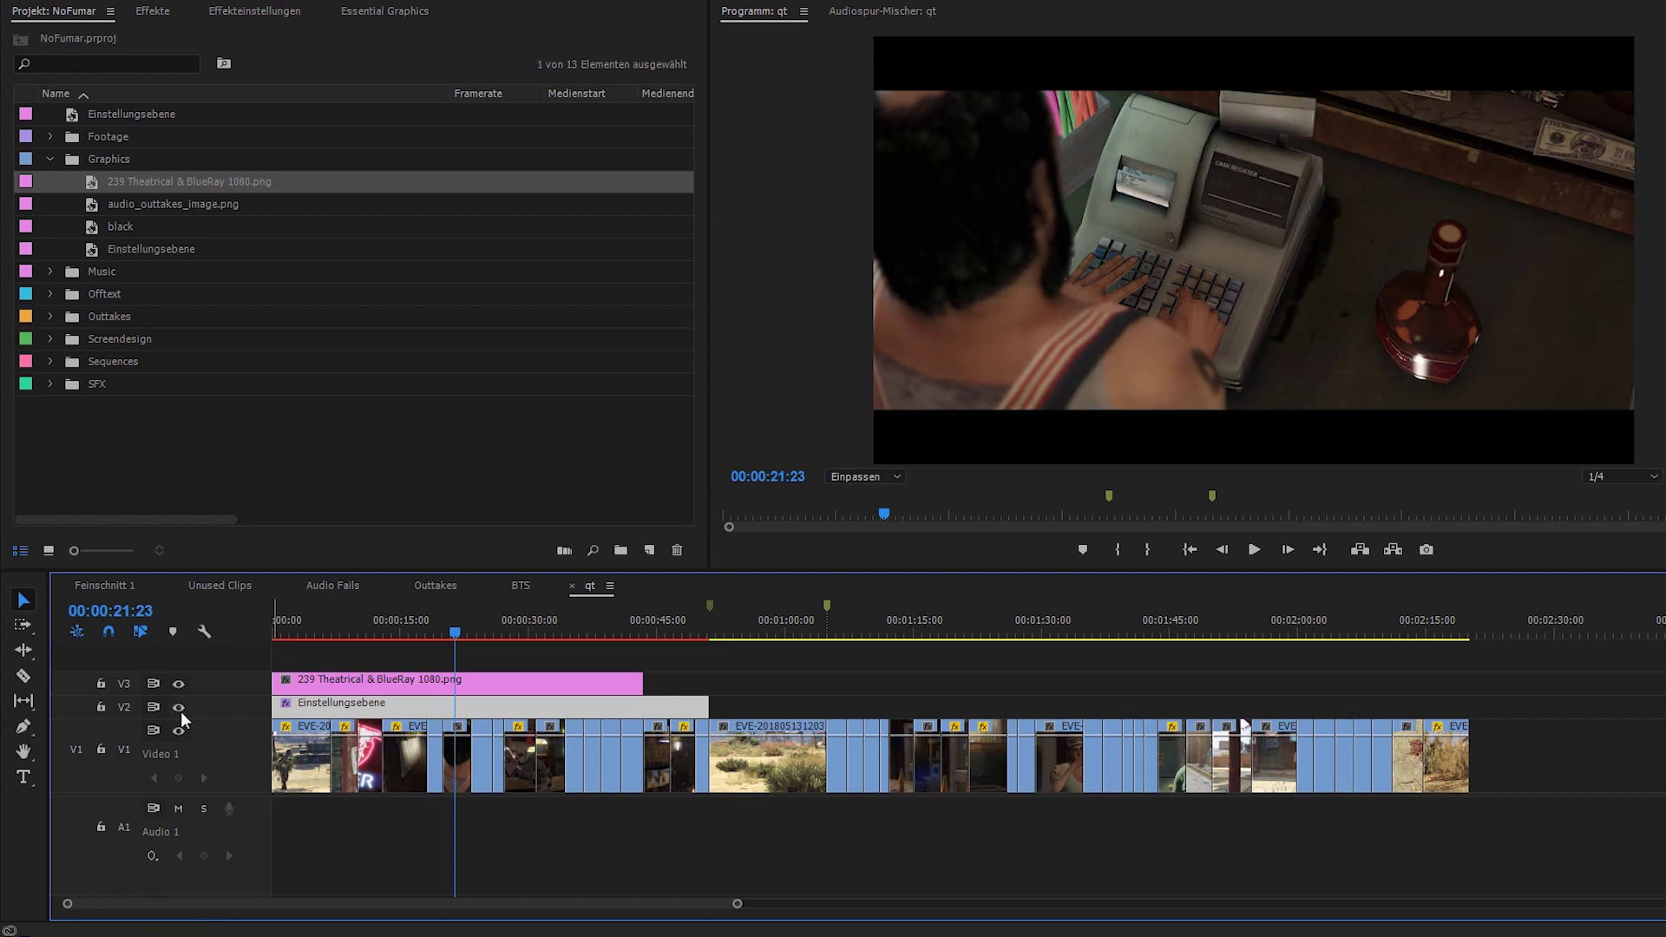